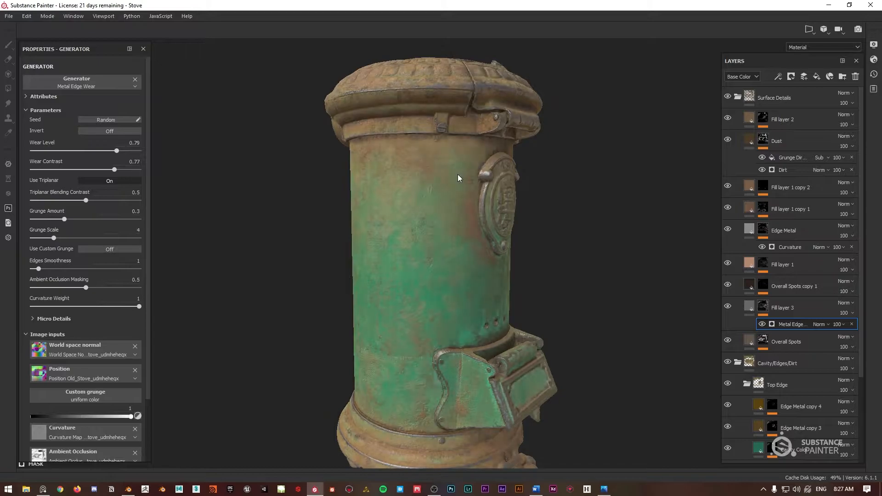
Examine the painted stove's lid, body, ash door and legs from several angles and distances
scroll(441, 138, up, 3)
alt+middle_drag(439, 74, 428, 173)
shift+right_drag(427, 174, 460, 159)
alt+drag(457, 243, 439, 211)
alt+drag(368, 78, 453, 201)
alt+drag(389, 164, 413, 152)
alt+right_drag(413, 151, 417, 182)
alt+drag(417, 183, 415, 227)
alt+right_drag(415, 226, 452, 297)
alt+drag(452, 298, 351, 193)
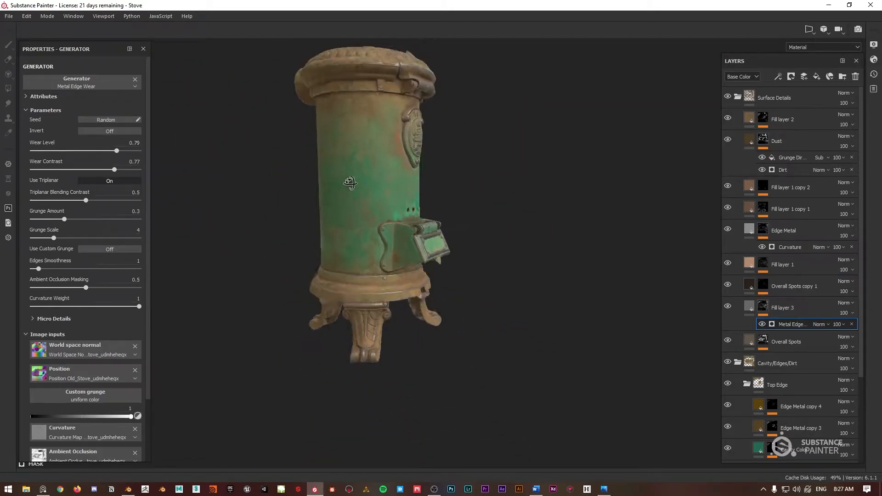
scroll(350, 193, up, 2)
scroll(650, 167, down, 1)
alt+drag(453, 146, 439, 179)
scroll(439, 179, up, 2)
scroll(431, 201, down, 1)
alt+drag(418, 223, 290, 165)
scroll(444, 215, up, 2)
alt+drag(375, 236, 440, 207)
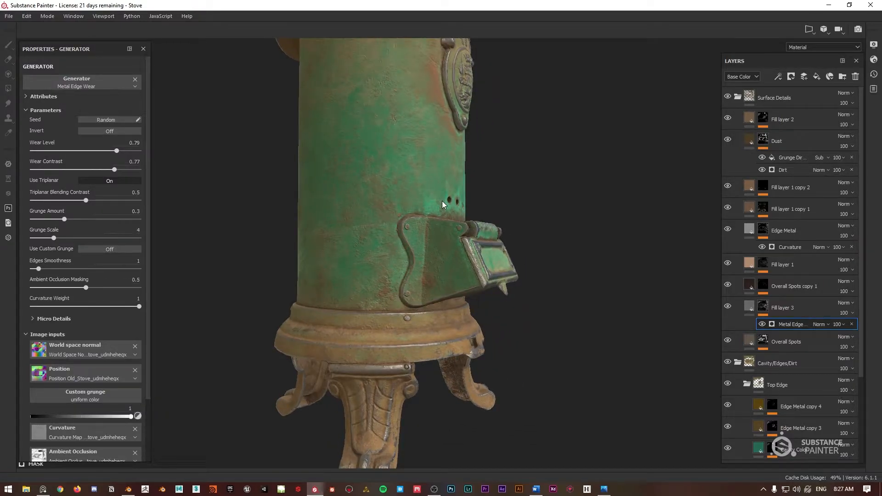
alt+drag(413, 175, 450, 187)
scroll(398, 238, up, 2)
alt+drag(376, 204, 529, 188)
scroll(338, 156, down, 3)
alt+drag(338, 150, 409, 199)
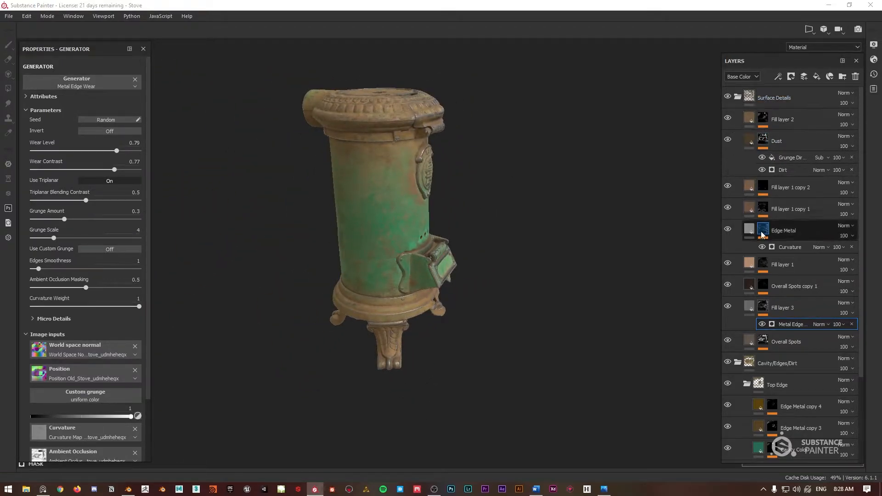
Collapse the Top Edge and Lower Edge folders in the layer stack and look over the whole stove
click(747, 384)
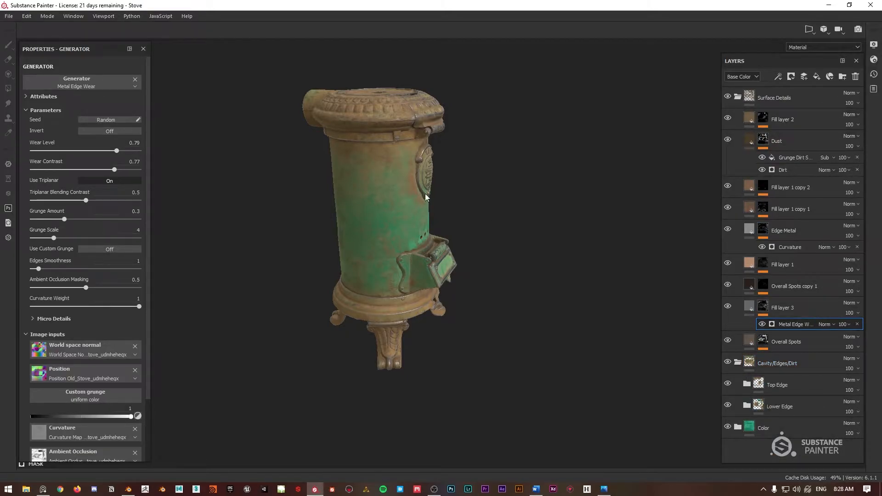
scroll(426, 194, up, 1)
alt+drag(415, 162, 447, 171)
scroll(446, 171, up, 1)
drag(1, 165, 0, 100)
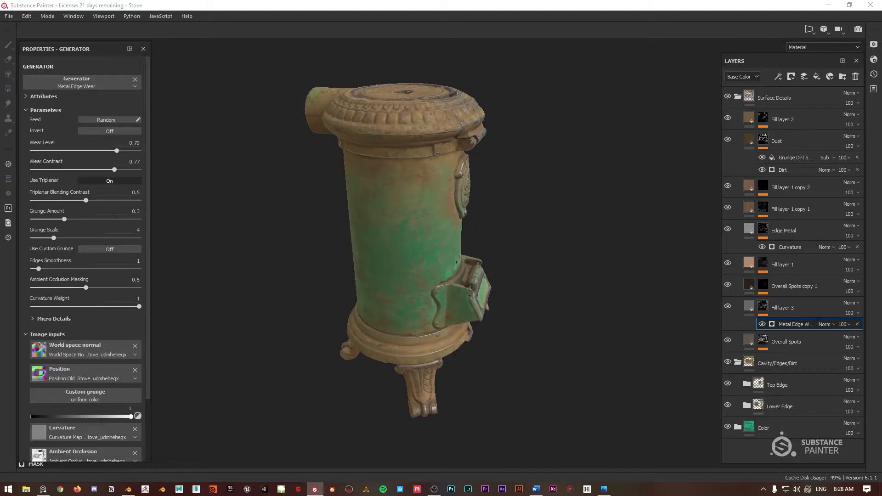
alt+drag(501, 202, 475, 188)
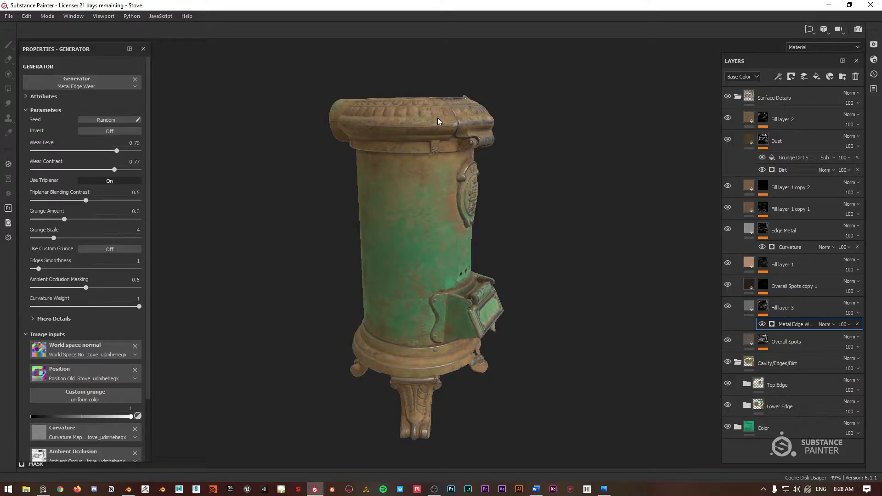
alt+drag(438, 121, 430, 152)
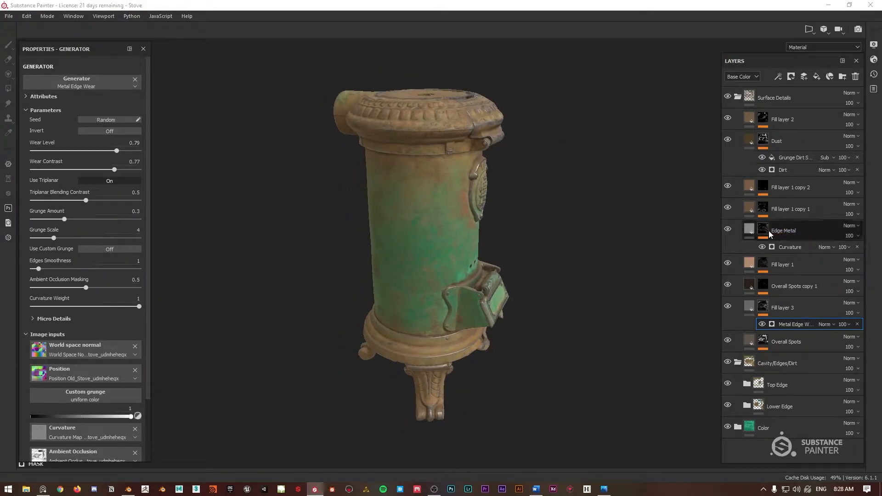
Show the mask effects of Fill layer 1 and Fill layer 1 copy 1
drag(766, 319, 761, 265)
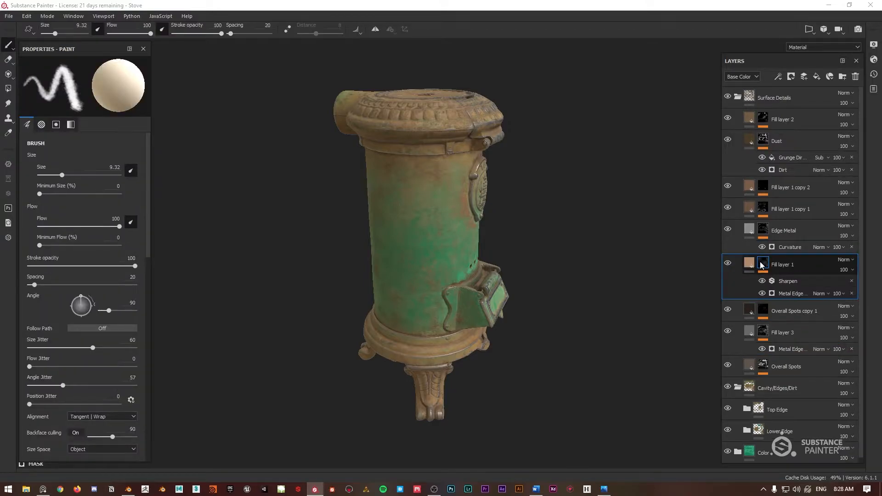
click(766, 216)
click(763, 211)
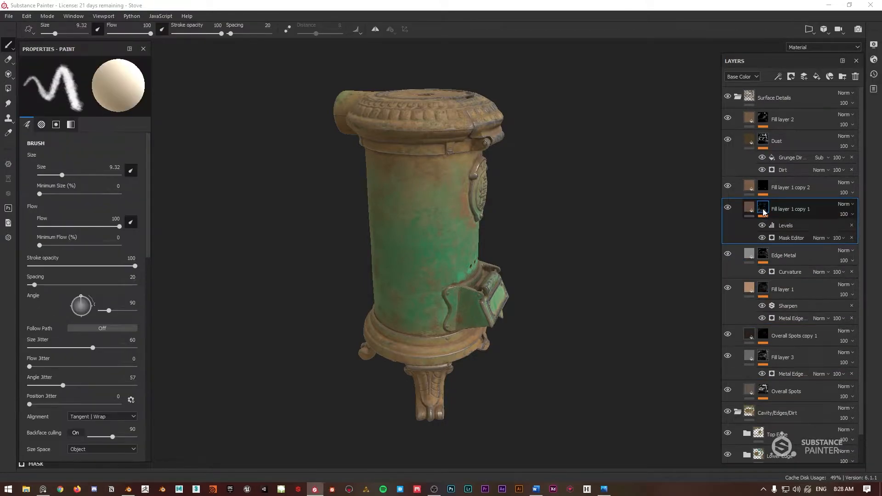
Preview the Dust layer's mask and compare the stove with its Grunge Dirt effect hidden and shown
click(795, 160)
alt+drag(447, 108, 450, 136)
click(764, 140)
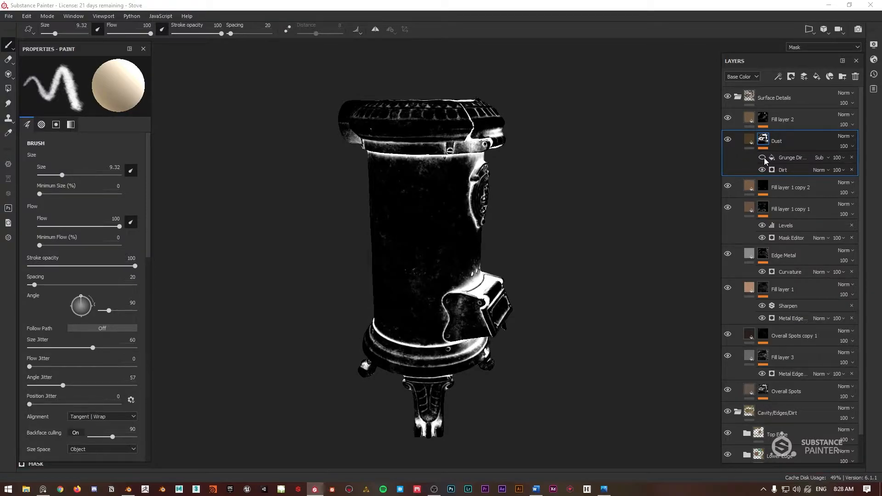
click(765, 158)
key(m)
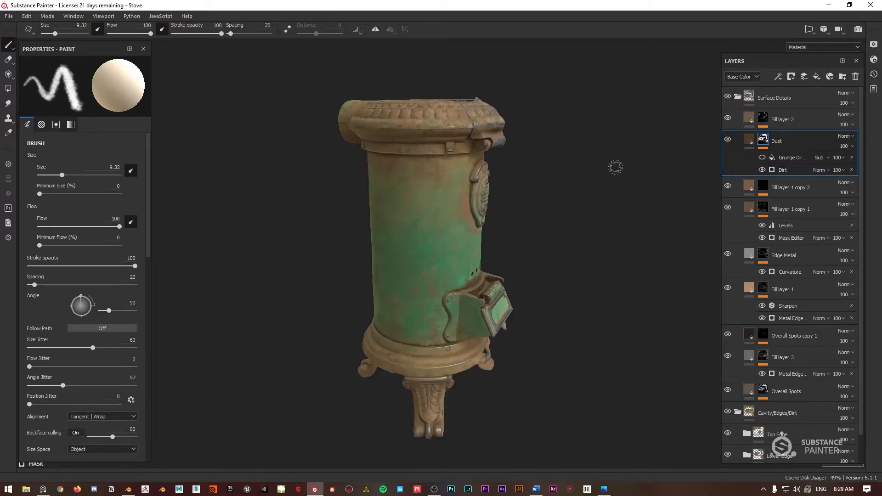
click(762, 157)
click(763, 157)
click(762, 157)
click(763, 158)
click(762, 157)
Inspect the dust on the stove from different sides and with the environment lighting rotated
alt+drag(617, 161, 465, 156)
mouse_move(542, 163)
alt+mouse_down()
mouse_move(512, 148)
mouse_move(545, 137)
mouse_move(302, 138)
mouse_move(528, 181)
mouse_move(534, 153)
mouse_move(515, 186)
mouse_move(624, 183)
mouse_move(472, 184)
alt+mouse_up()
mouse_move(473, 184)
shift+right_down()
mouse_move(430, 193)
mouse_move(458, 194)
shift+right_up()
key(alt+shift)
mouse_move(551, 167)
alt+mouse_down()
mouse_move(467, 191)
mouse_move(474, 198)
mouse_move(315, 153)
mouse_move(494, 194)
mouse_move(475, 152)
mouse_move(480, 169)
mouse_move(502, 175)
alt+mouse_up()
alt+drag(449, 178, 455, 176)
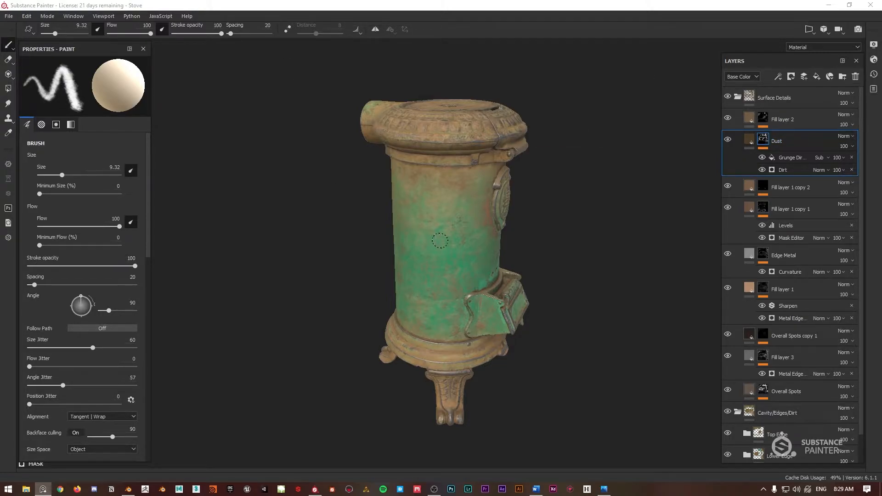
scroll(440, 238, up, 1)
alt+drag(439, 238, 414, 232)
Switch to the reference image board and examine the paint wear and rust on the stoves, machinery, pipes and gauges
key(alt+Tab)
drag(373, 181, 443, 186)
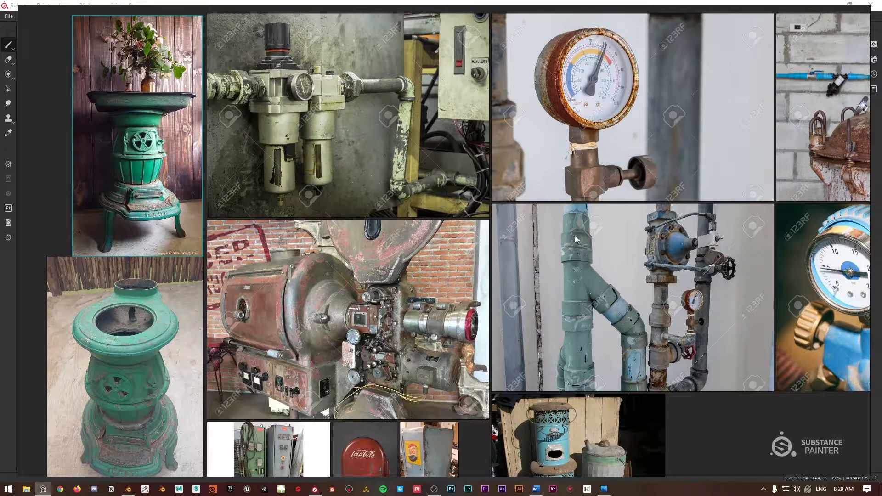
scroll(573, 237, down, 1)
scroll(488, 303, up, 1)
middle_drag(476, 312, 448, 246)
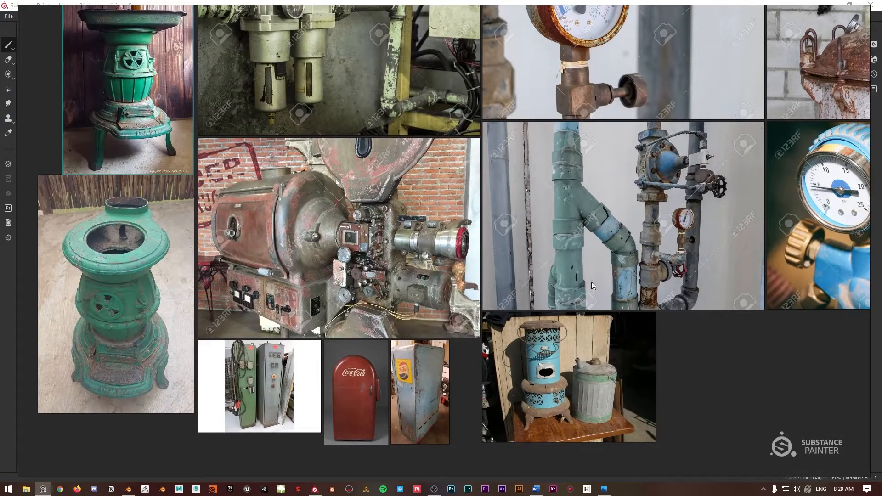
middle_drag(696, 225, 605, 190)
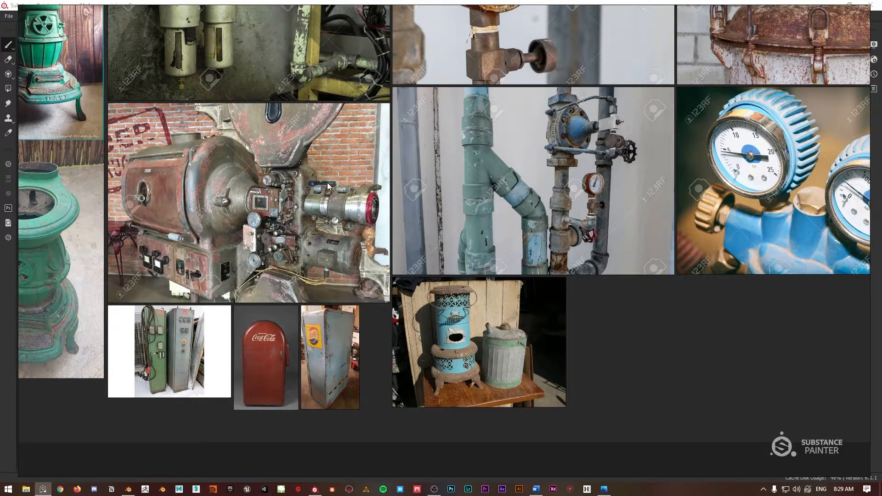
middle_drag(357, 185, 451, 129)
scroll(401, 195, up, 3)
middle_drag(385, 248, 404, 237)
scroll(360, 206, down, 2)
scroll(404, 238, up, 1)
scroll(312, 86, up, 1)
middle_drag(312, 86, 327, 183)
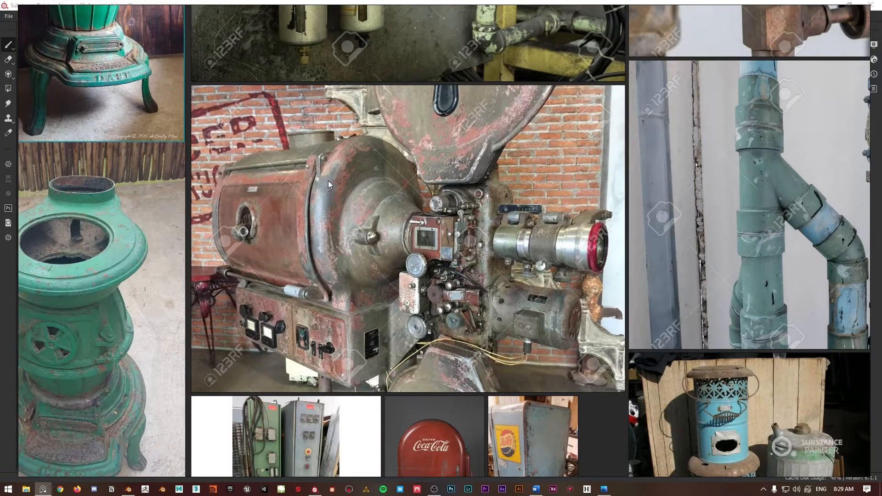
middle_drag(501, 127, 428, 257)
scroll(429, 257, down, 2)
middle_drag(289, 88, 246, 168)
scroll(247, 168, up, 2)
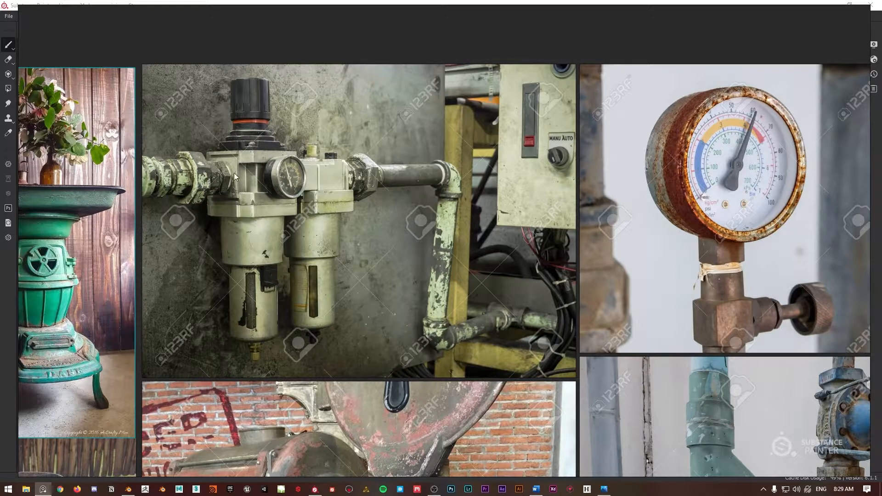
scroll(554, 183, down, 1)
middle_drag(652, 242, 372, 82)
scroll(372, 82, down, 1)
middle_drag(524, 261, 461, 217)
scroll(462, 217, up, 2)
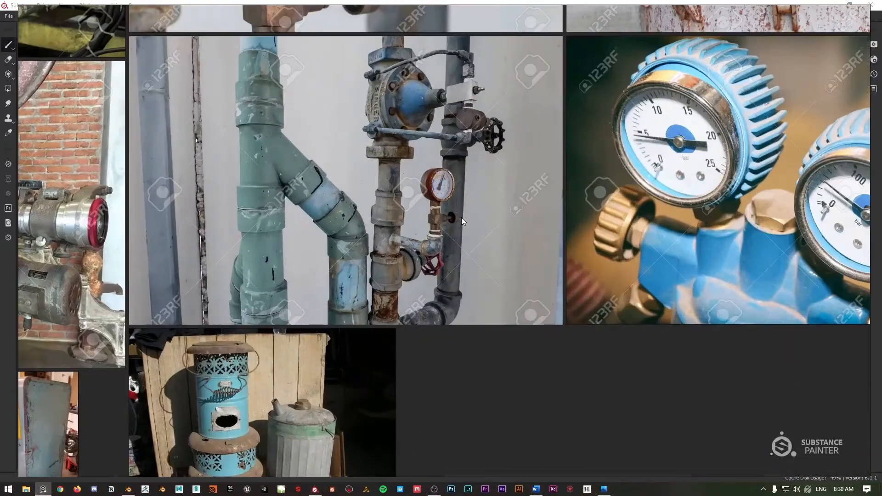
middle_drag(733, 225, 451, 231)
scroll(444, 233, down, 2)
middle_drag(608, 181, 530, 180)
middle_drag(608, 129, 597, 234)
scroll(392, 143, up, 2)
scroll(392, 142, down, 6)
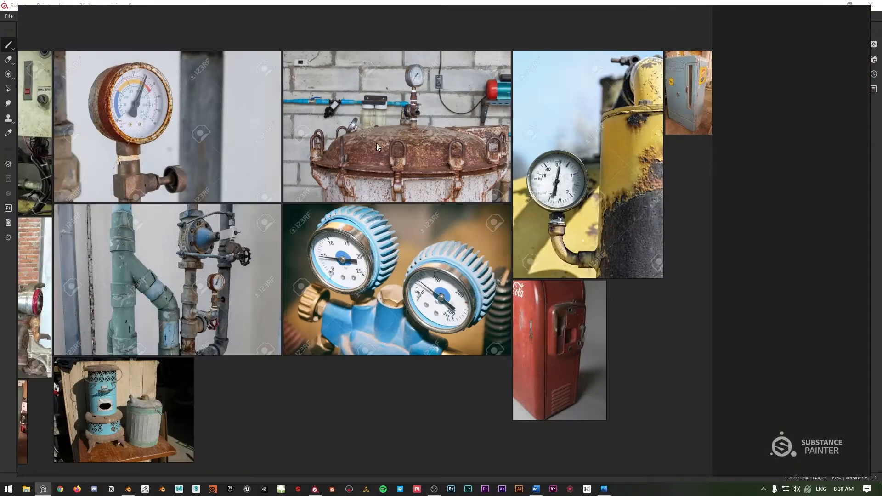
middle_drag(301, 153, 459, 121)
scroll(459, 123, up, 3)
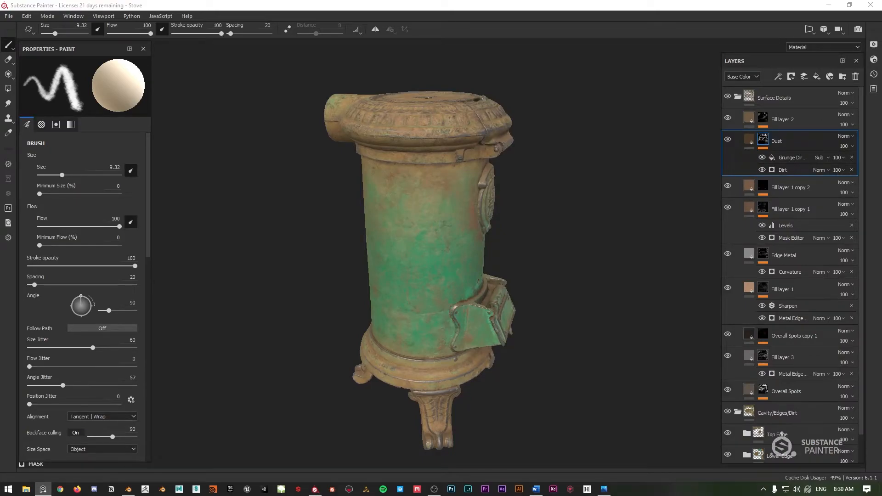
Return to Substance Painter and inspect the stove's lid, body and base against the references
double_click(518, 12)
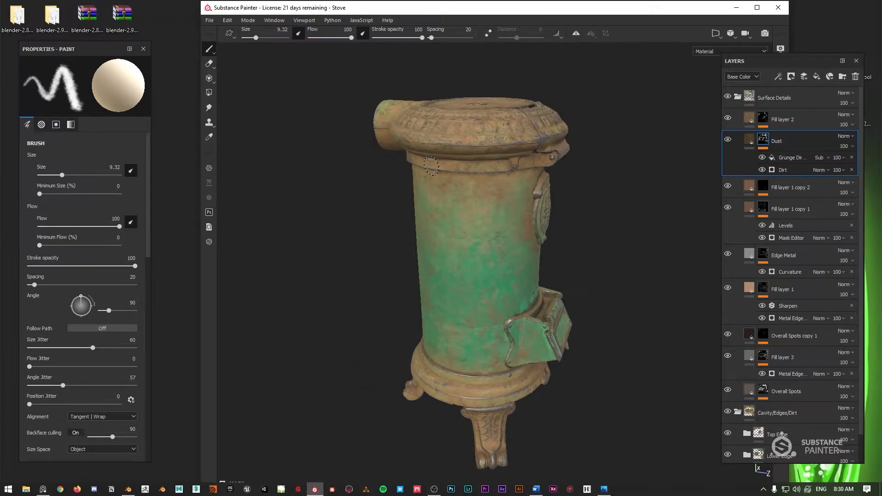
click(758, 8)
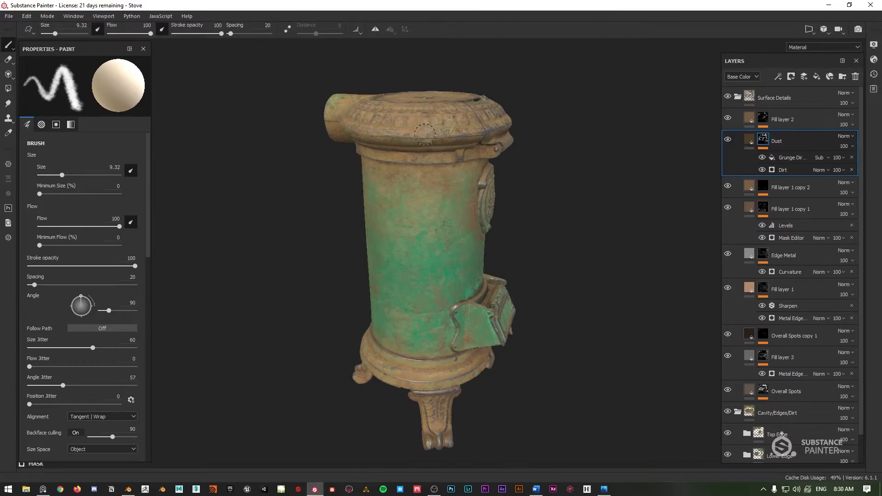
scroll(438, 133, up, 3)
alt+drag(438, 133, 420, 202)
scroll(420, 202, down, 3)
alt+middle_drag(419, 317, 423, 235)
scroll(423, 236, down, 2)
alt+drag(423, 236, 423, 228)
alt+middle_drag(422, 230, 447, 189)
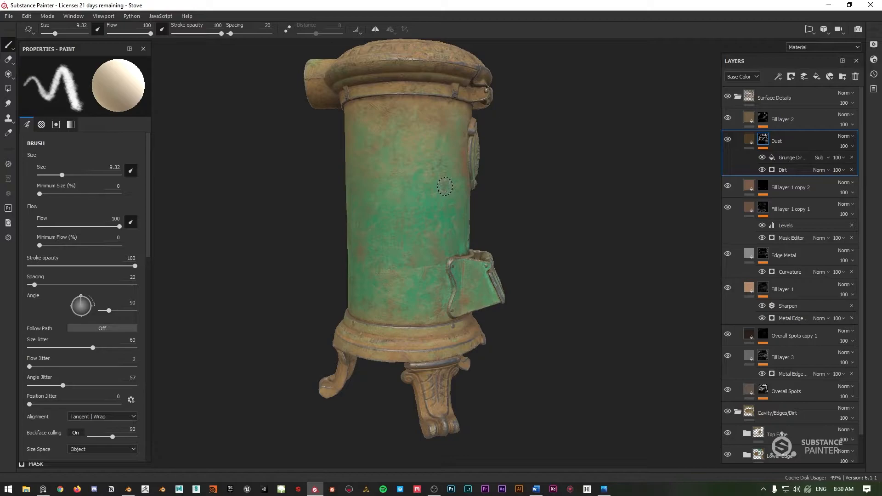
alt+drag(445, 186, 431, 160)
alt+drag(489, 131, 487, 139)
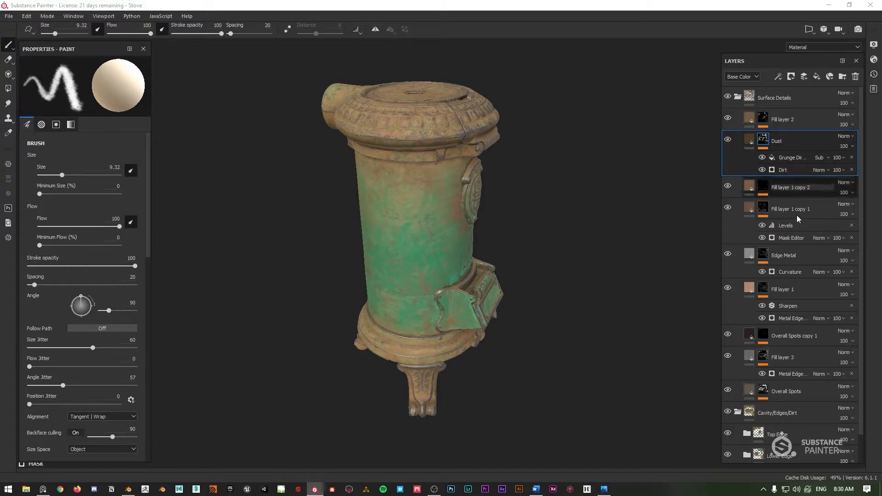
Collapse the Surface Details and Cavity/Edges/Dirt folders and add a new folder above all the layers
click(738, 96)
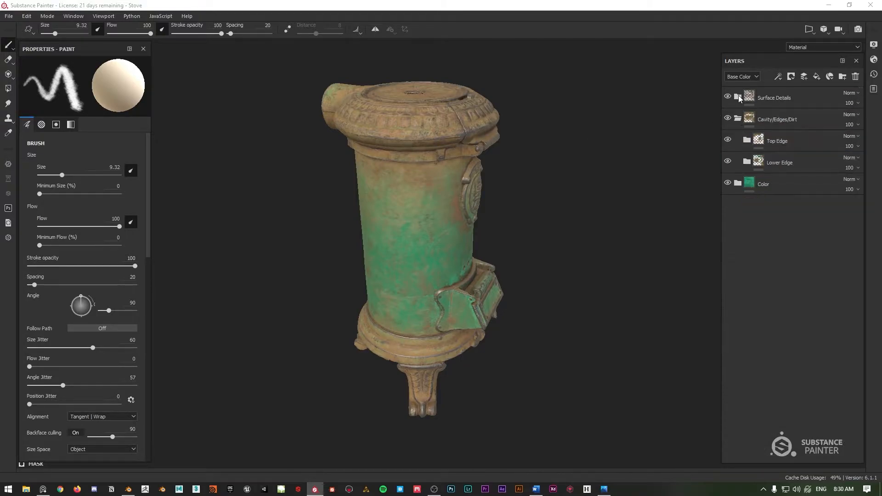
click(843, 77)
drag(785, 146, 778, 90)
click(738, 117)
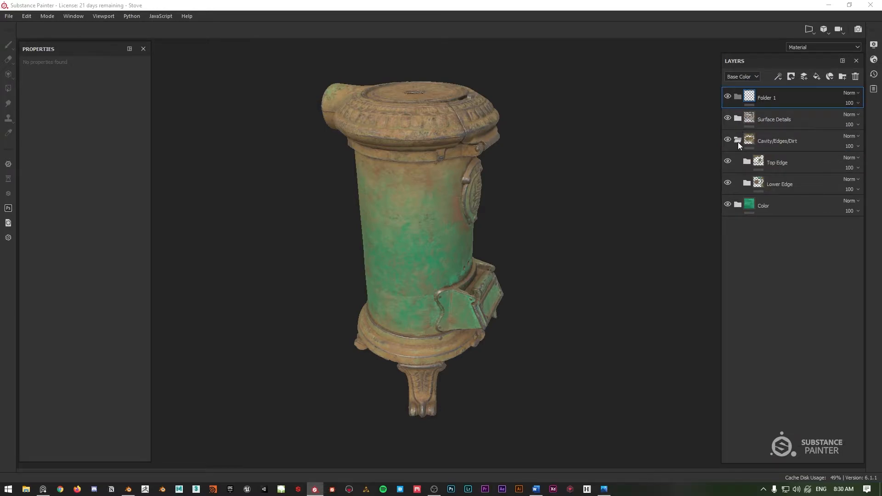
click(738, 140)
Rename the new folder as Old Rusted Metal
text(Old Rusted)
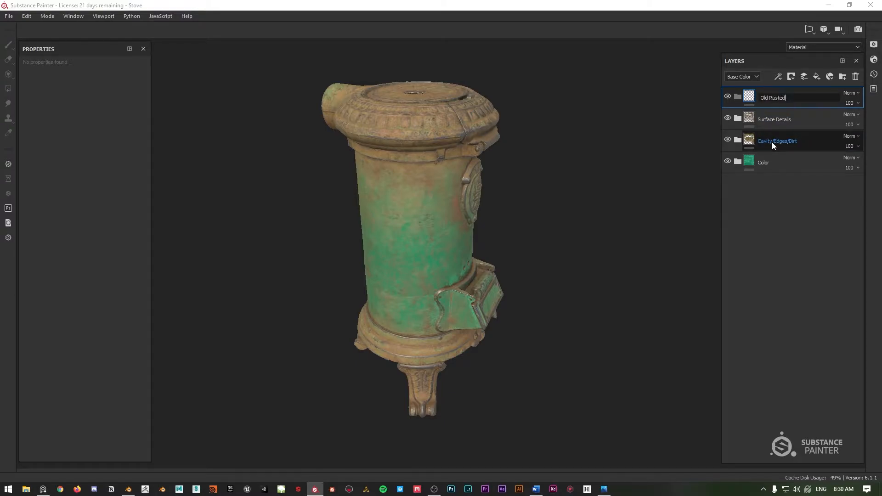
text( Stove)
key(BackSpace)
key(BackSpace)
key(BackSpace)
key(BackSpace)
key(BackSpace)
text(Metal)
key(Return)
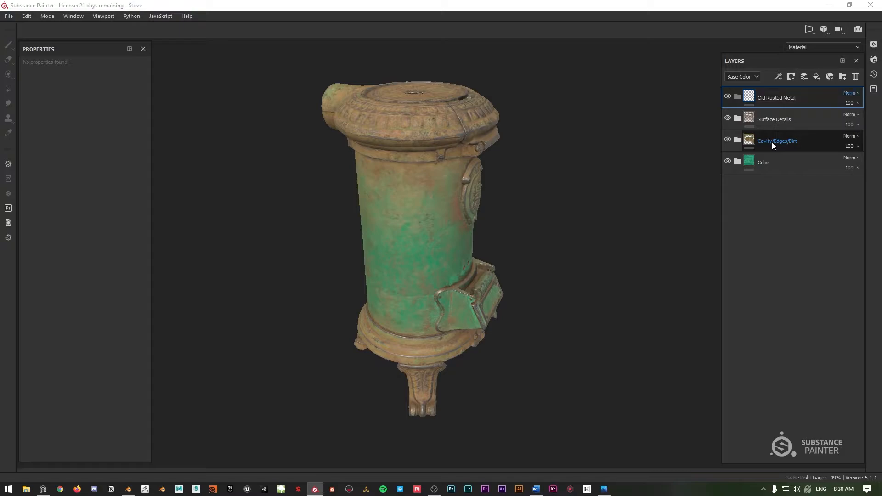
Move the Surface Details, Cavity/Edges/Dirt and Color folders together into the Old Rusted Metal folder
right_click(765, 94)
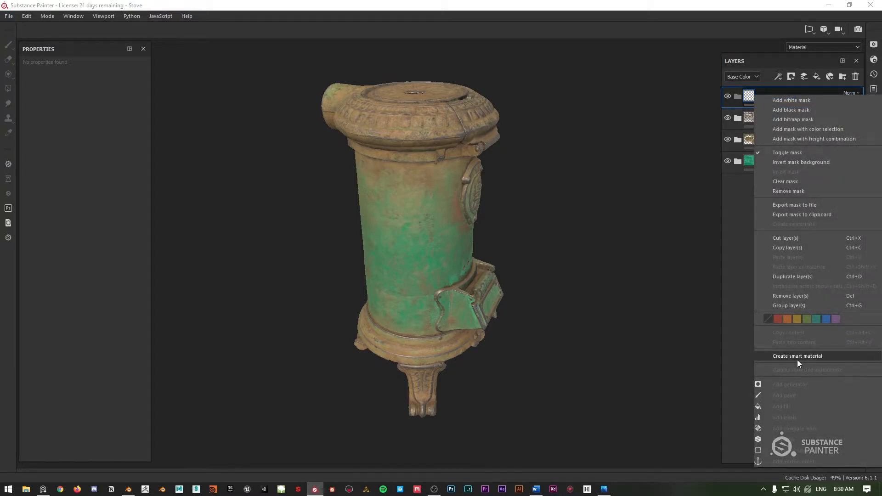
click(748, 219)
click(779, 123)
shift+click(773, 157)
ctrl+click(782, 95)
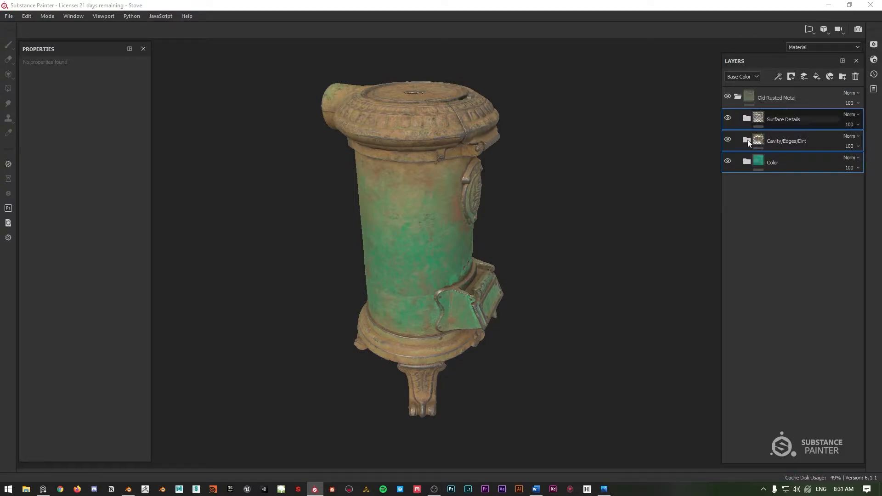
Open the Color folder and set the height of the Base Color copy 1 layer to -0.0502
alt+drag(526, 187, 496, 166)
scroll(495, 167, up, 1)
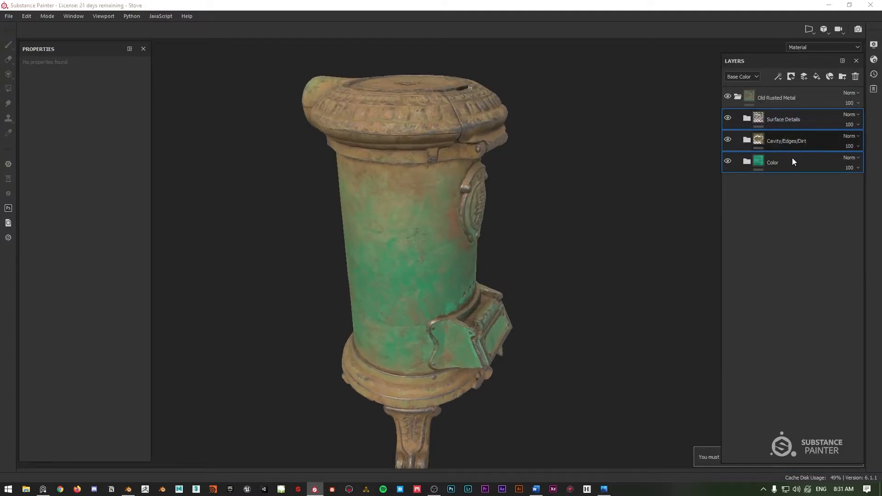
click(772, 165)
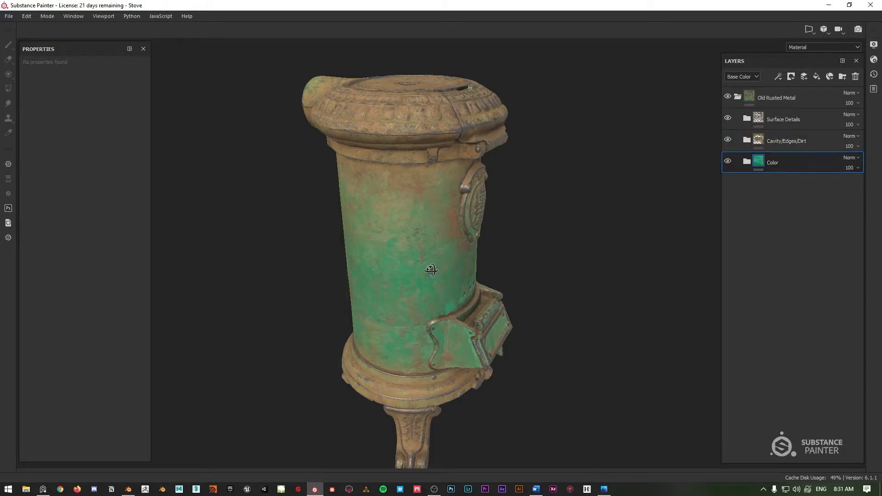
scroll(439, 251, up, 4)
scroll(438, 250, up, 5)
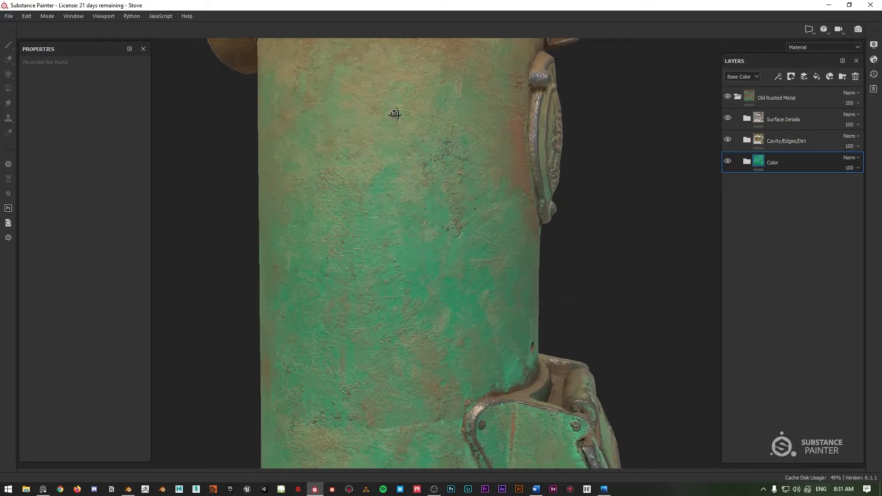
alt+drag(423, 124, 331, 158)
alt+drag(459, 187, 665, 169)
click(747, 162)
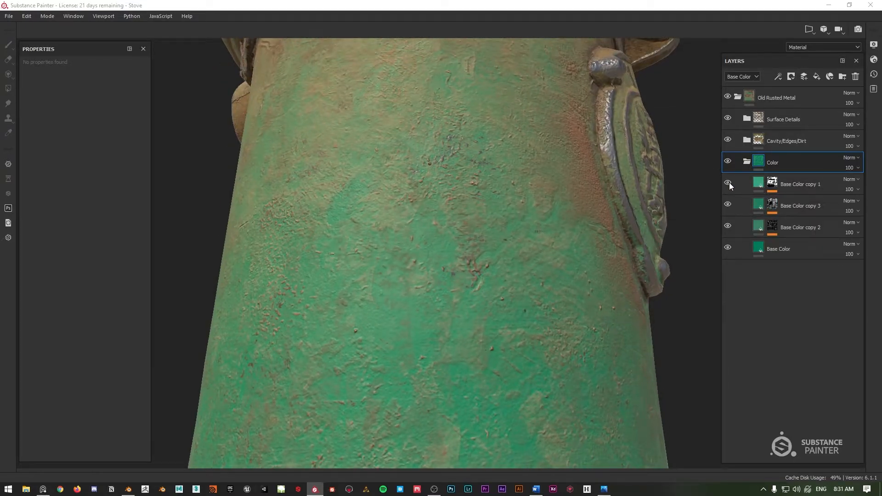
click(761, 184)
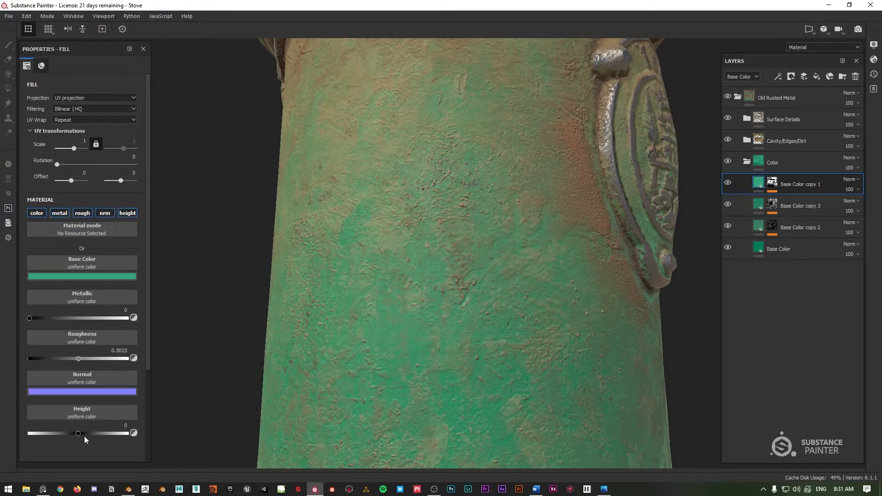
drag(80, 432, 75, 429)
Inspect the green paint on the stove's body, drawer and lid from several angles and distances
scroll(431, 203, down, 2)
scroll(431, 204, down, 3)
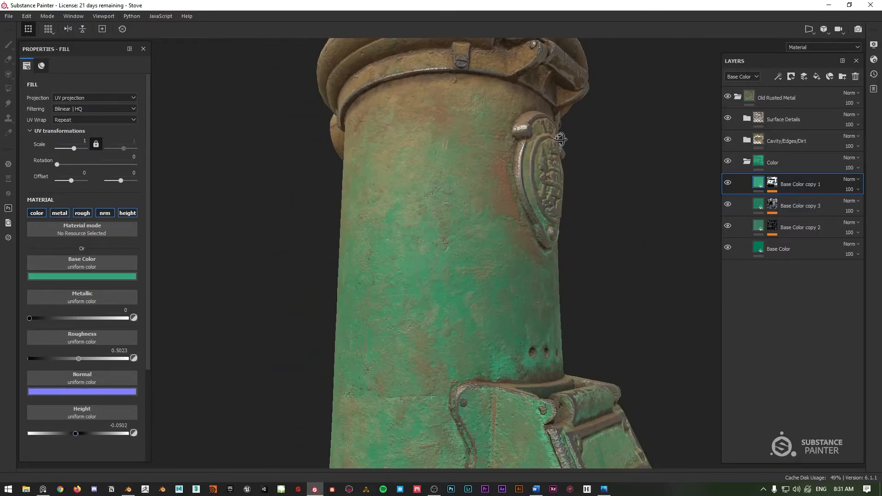
scroll(492, 185, down, 2)
alt+drag(496, 229, 457, 244)
mouse_move(462, 245)
shift+right_down()
mouse_move(480, 247)
mouse_move(471, 246)
shift+right_up()
alt+drag(433, 229, 496, 232)
mouse_move(450, 219)
shift+right_down()
mouse_move(434, 219)
mouse_move(449, 222)
shift+right_up()
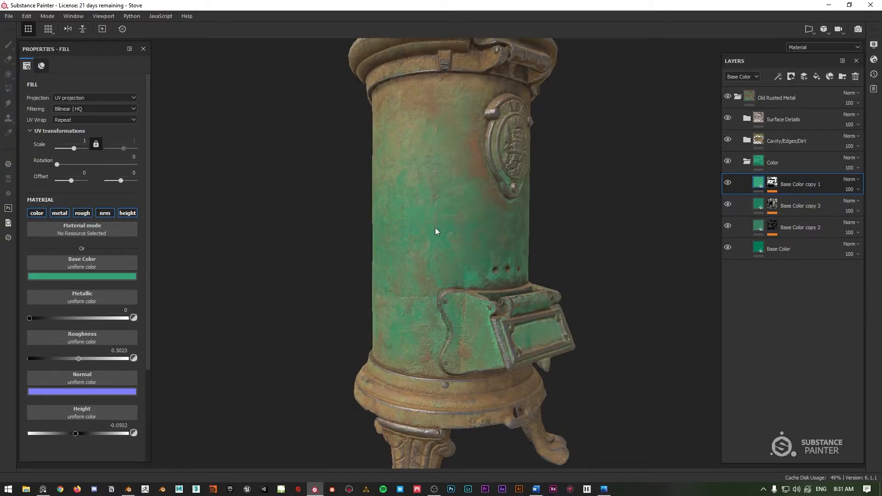
alt+drag(439, 227, 478, 240)
mouse_move(478, 241)
shift+right_down()
mouse_move(466, 243)
mouse_move(476, 232)
shift+right_up()
scroll(476, 232, down, 2)
alt+middle_drag(483, 159, 479, 238)
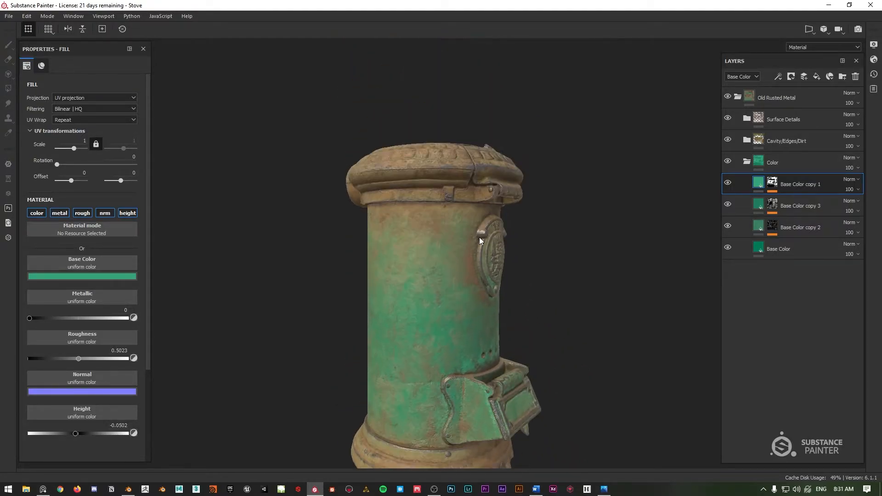
scroll(479, 237, up, 4)
alt+drag(507, 102, 486, 150)
Collapse the Color folder and look through the Surface Details and Cavity/Edges/Dirt folders
click(745, 163)
click(747, 119)
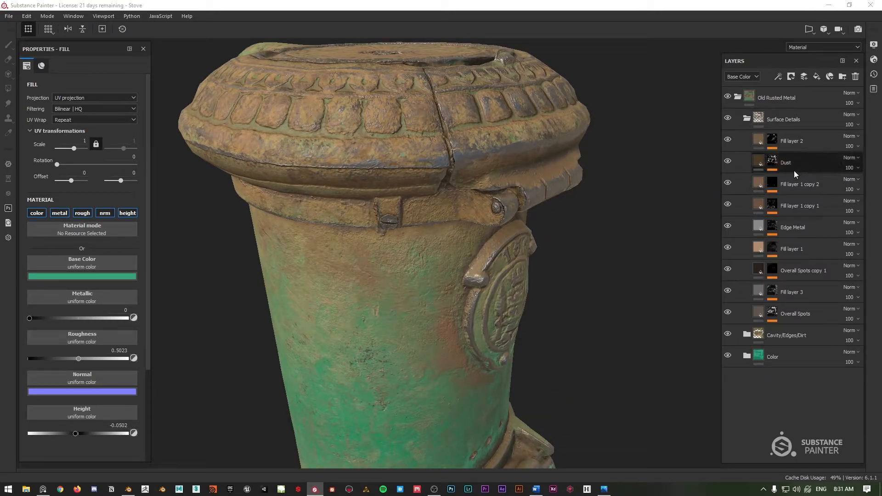
click(747, 119)
click(746, 142)
click(746, 141)
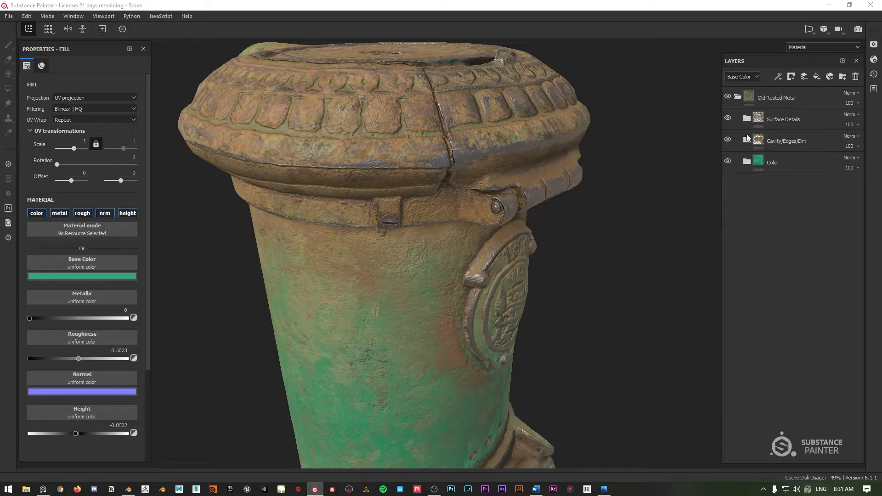
Reopen the Surface Details folder and compare the stove with Fill layer 2 and Edge Metal hidden and shown
click(747, 120)
click(728, 139)
click(728, 139)
click(730, 227)
click(730, 227)
Set the Edge Metal layer's roughness to 0.5388 and toggle its visibility to check its effect on the edges
click(731, 232)
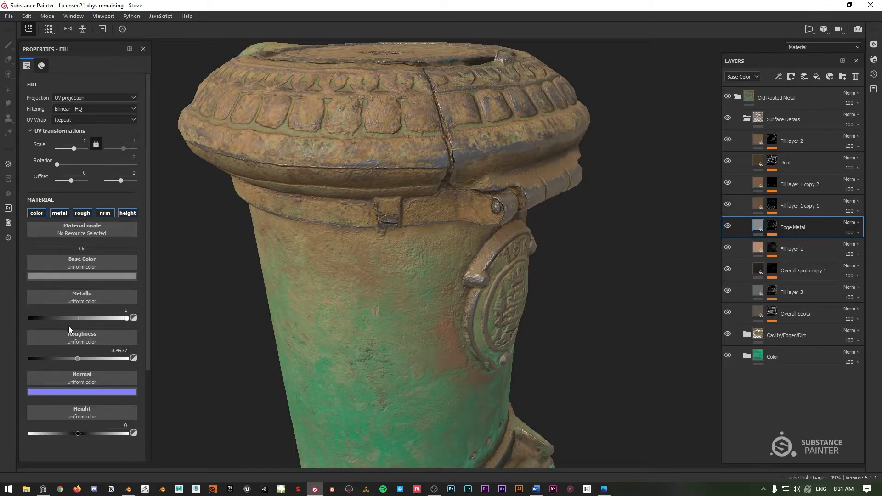
drag(77, 360, 90, 358)
alt+drag(340, 257, 309, 258)
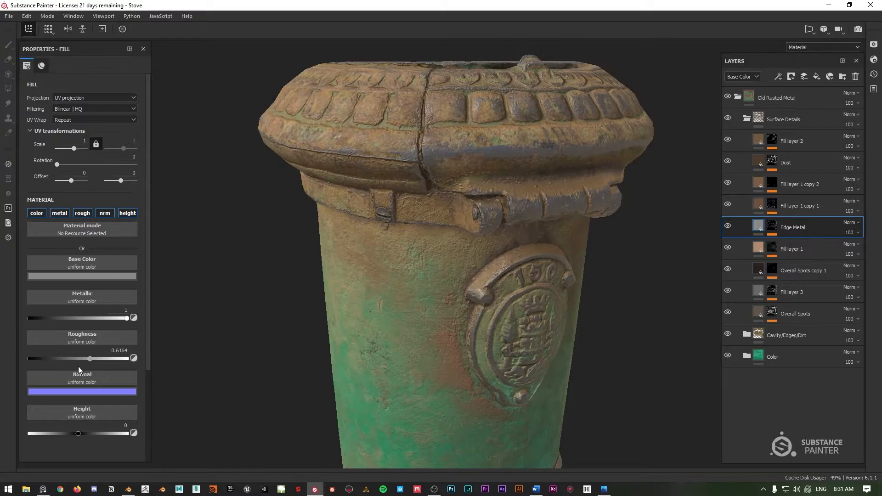
drag(86, 357, 82, 357)
alt+drag(544, 192, 574, 221)
click(728, 225)
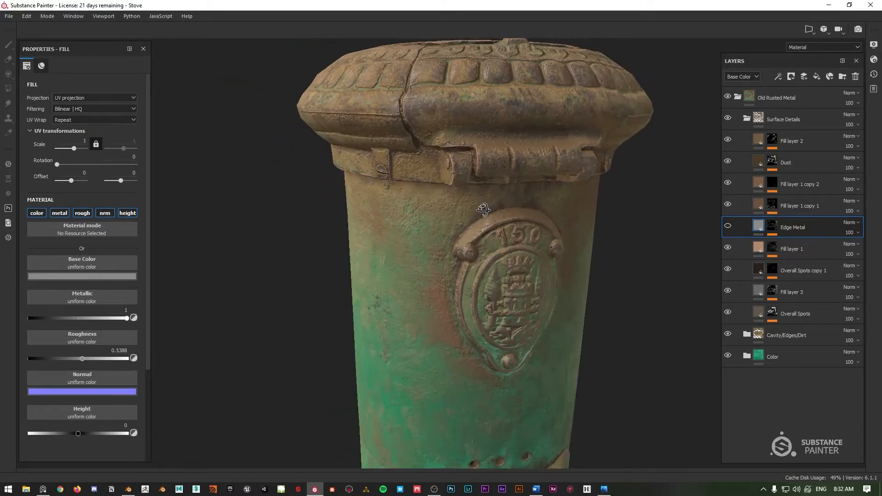
Set the wear level of Fill layer 3's Metal Edge Wear generator to 0.71 and review the stove
click(773, 296)
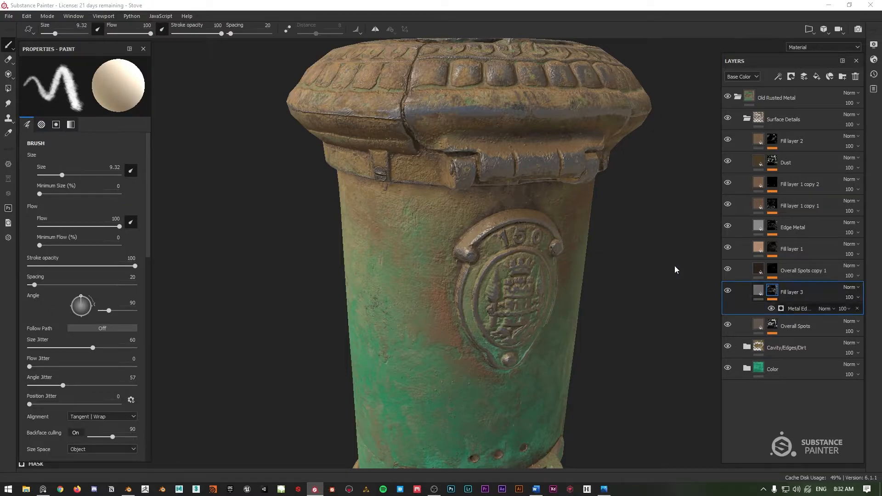
click(799, 308)
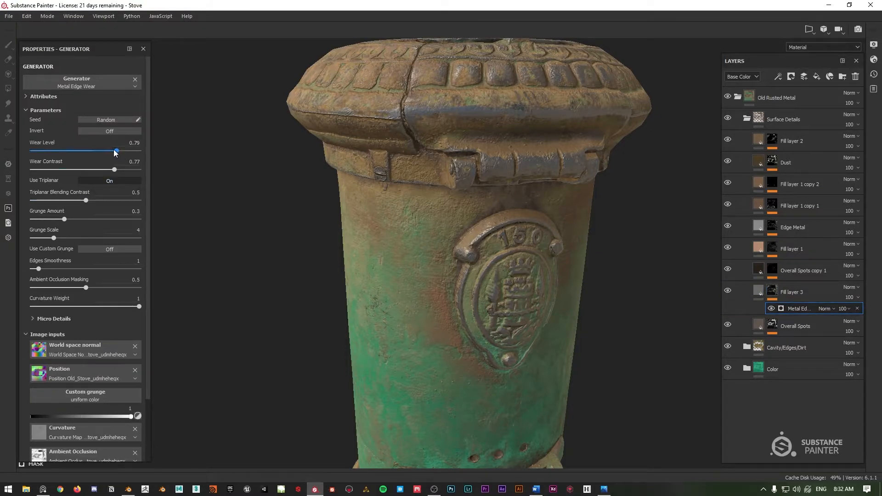
drag(115, 151, 108, 155)
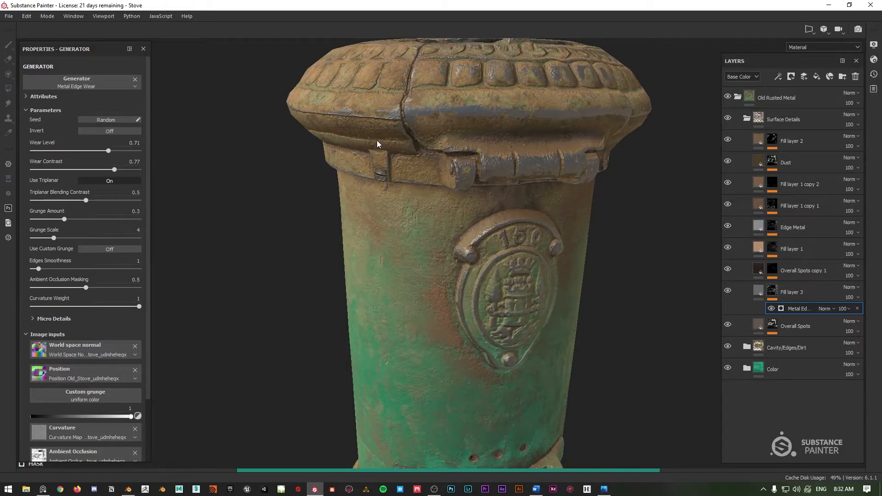
scroll(378, 144, down, 3)
alt+drag(402, 128, 698, 191)
alt+drag(542, 206, 510, 225)
scroll(451, 137, up, 2)
alt+middle_drag(451, 137, 462, 172)
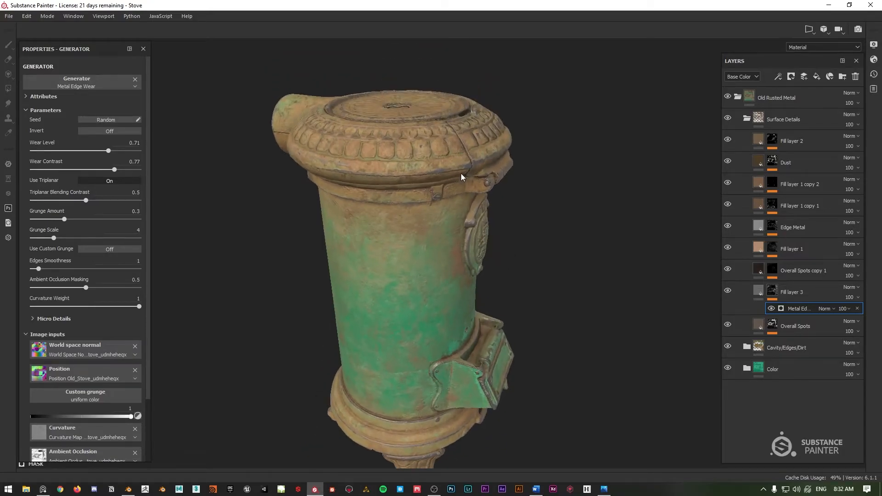
Add a new fill layer with a black mask above Fill layer 2 in the Surface Details folder
click(796, 138)
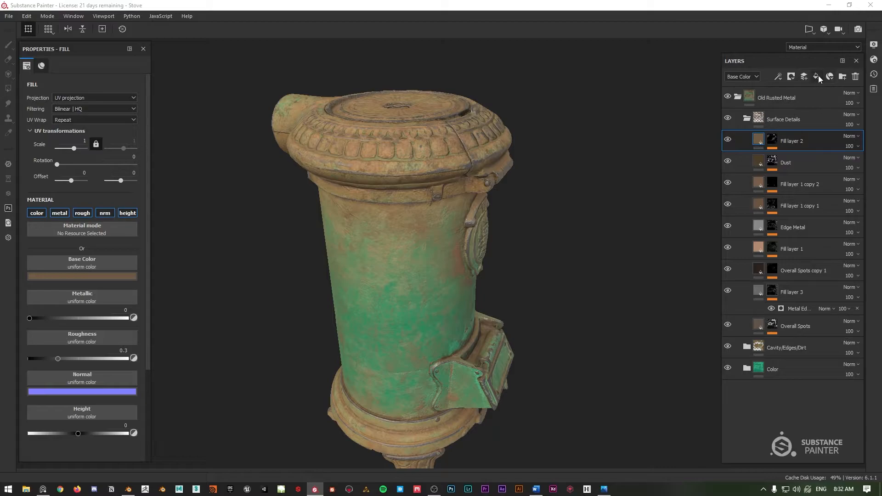
click(817, 77)
right_click(759, 142)
click(793, 156)
key(1)
right_click(773, 140)
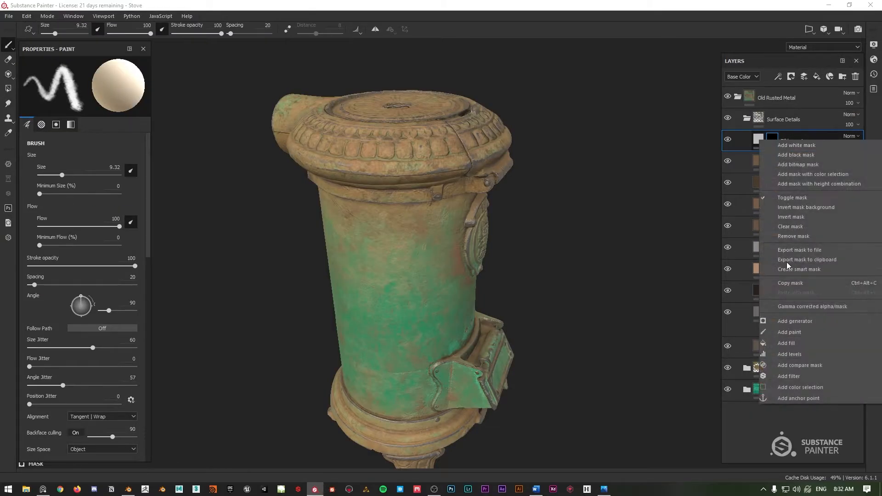
click(792, 341)
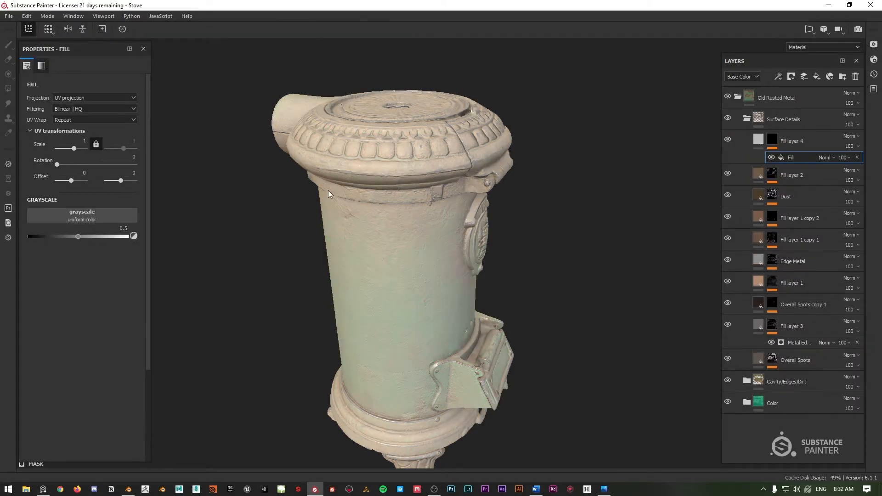
key(ctrl+z)
Add a Curvature generator to the new layer's mask, globally inverted with a global balance of 0.88
right_click(771, 141)
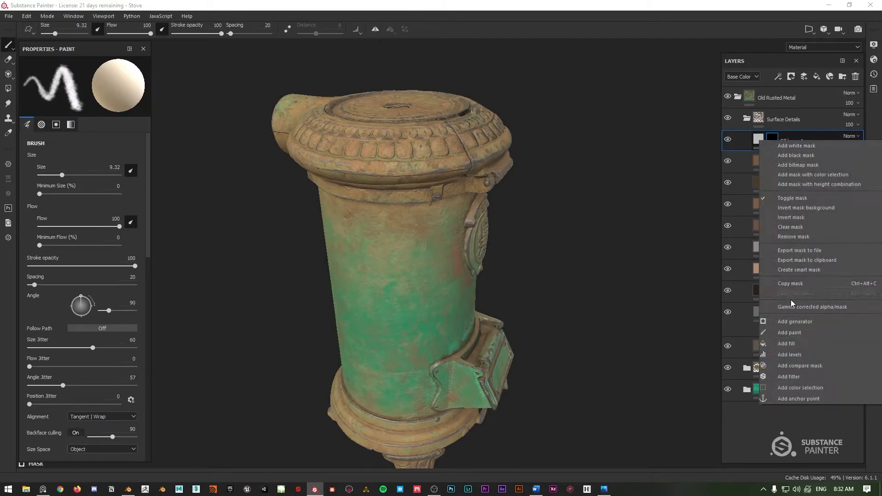
click(796, 321)
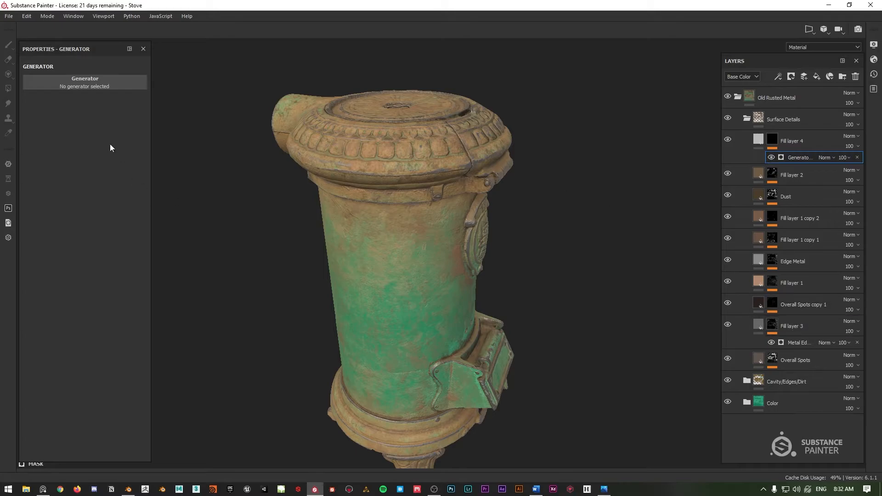
click(100, 87)
scroll(131, 166, down, 2)
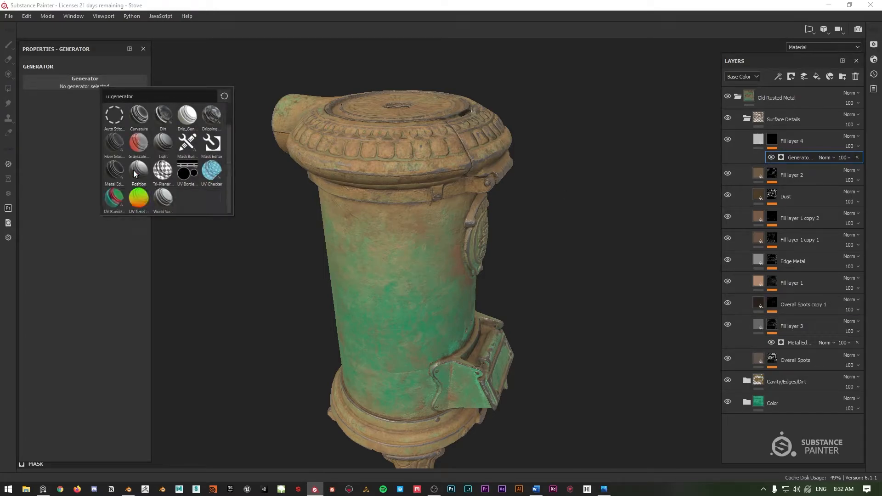
scroll(131, 164, up, 2)
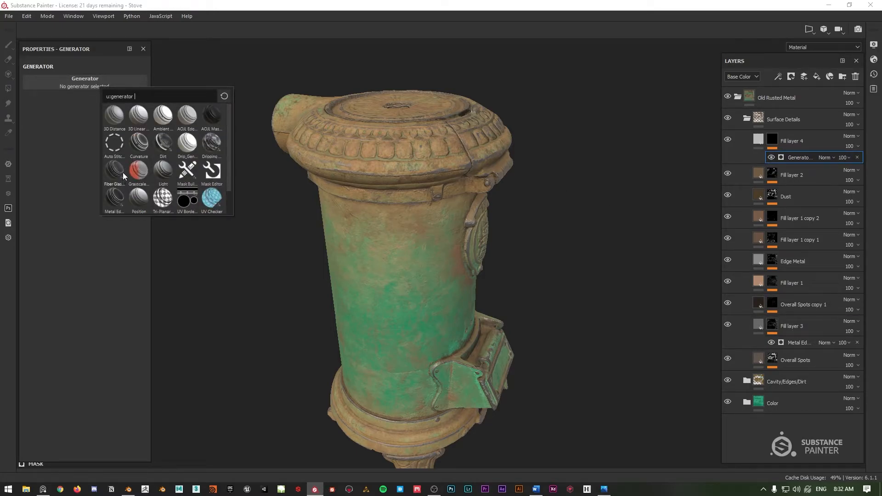
mouse_move(139, 145)
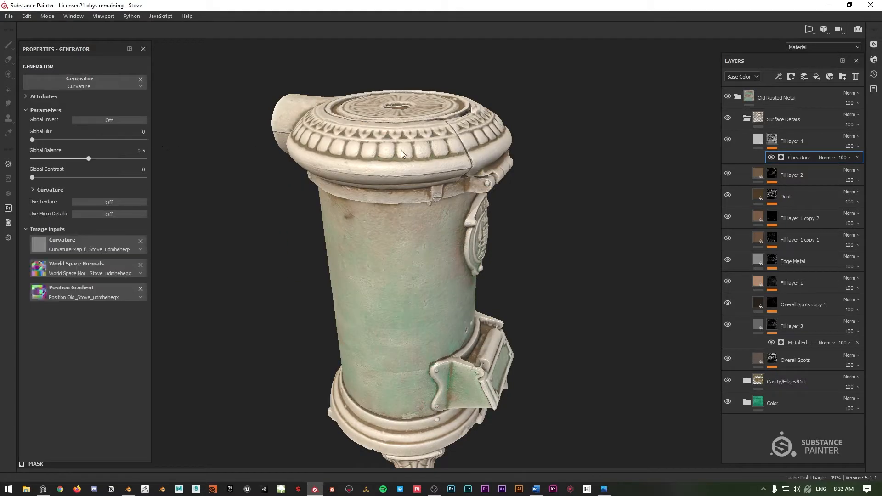
click(117, 120)
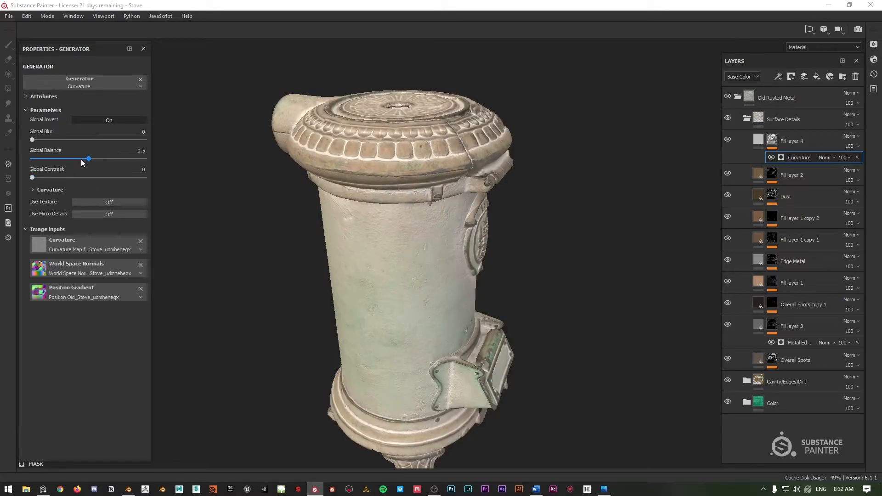
drag(48, 159, 128, 159)
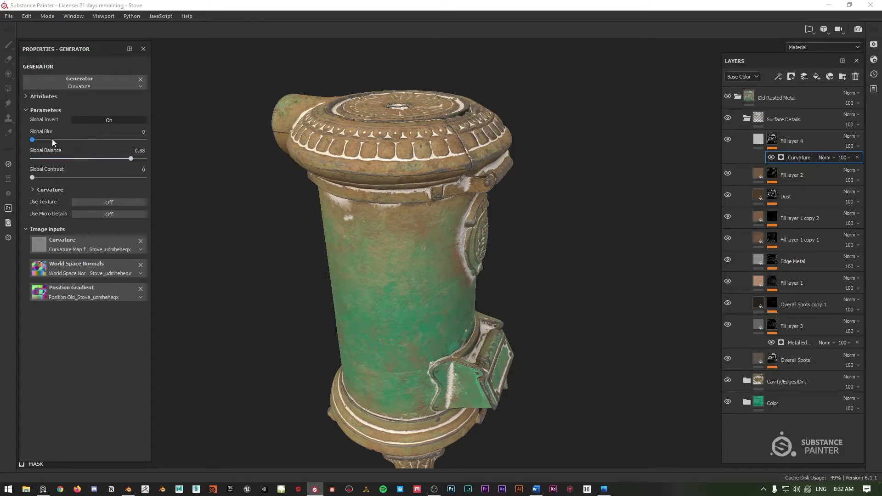
Try global blur values such as 10.86 and 4.35 on the Curvature generator
drag(36, 140, 107, 141)
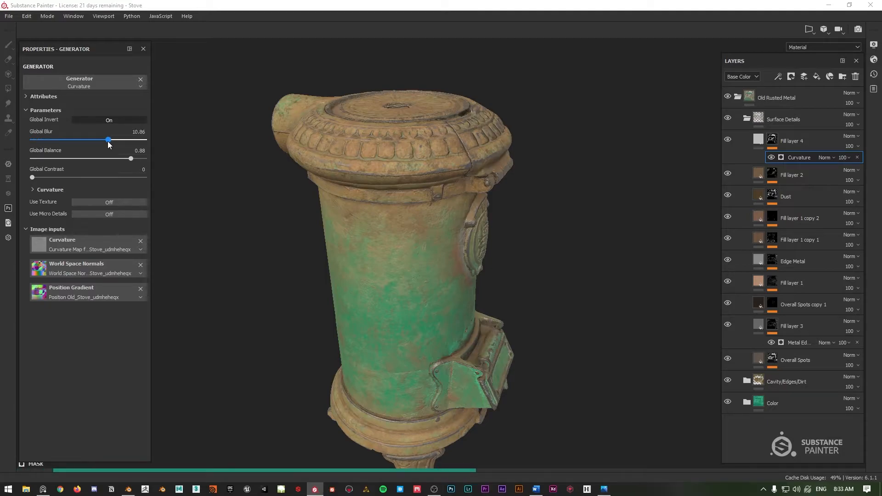
drag(82, 144, 81, 144)
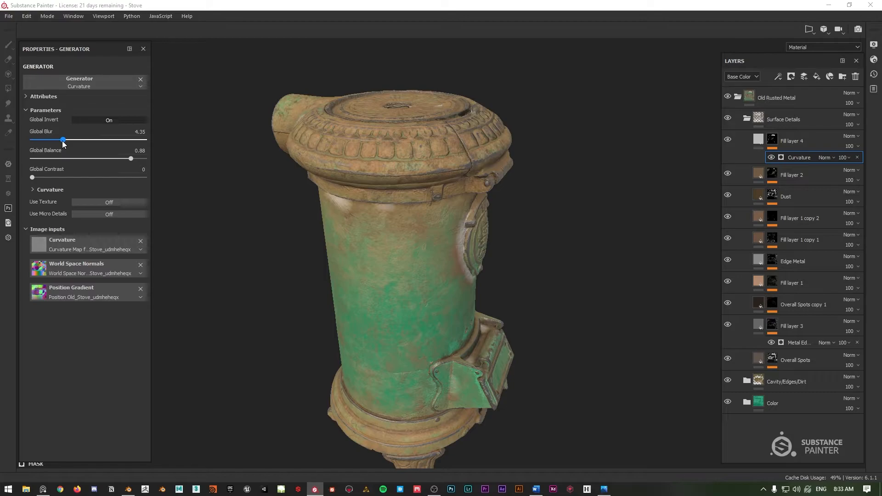
alt+drag(312, 138, 320, 225)
alt+middle_drag(321, 225, 335, 189)
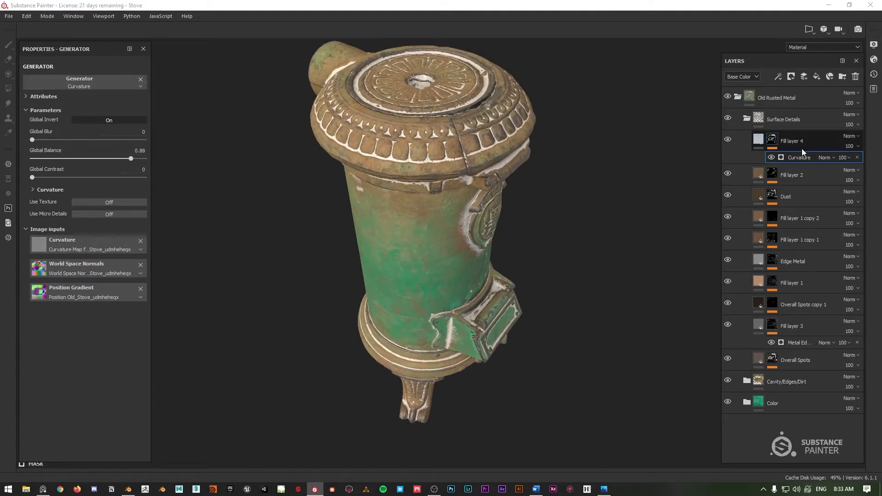
Set Fill layer 4's blend mode to Multiply and its roughness to 1
click(859, 136)
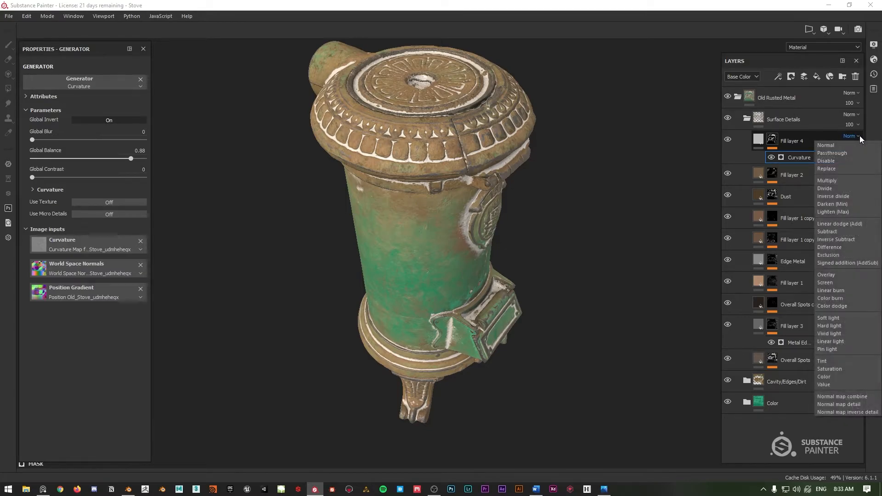
click(836, 180)
alt+drag(575, 159, 553, 140)
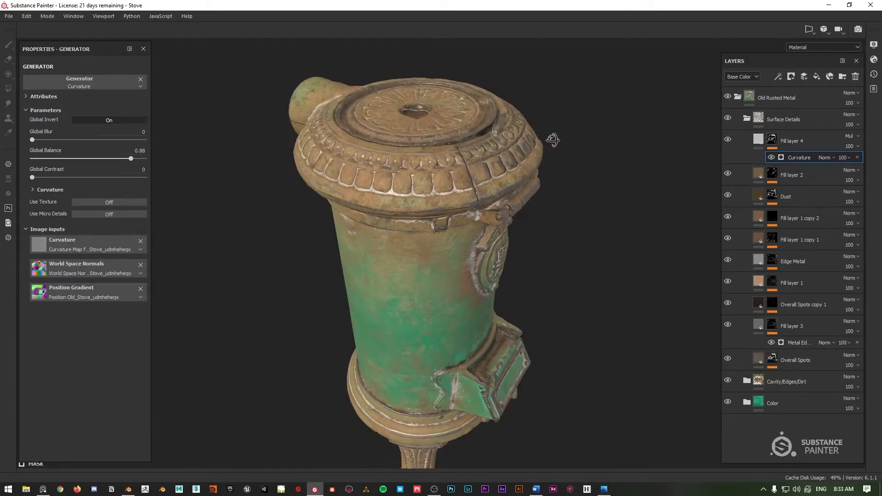
click(745, 149)
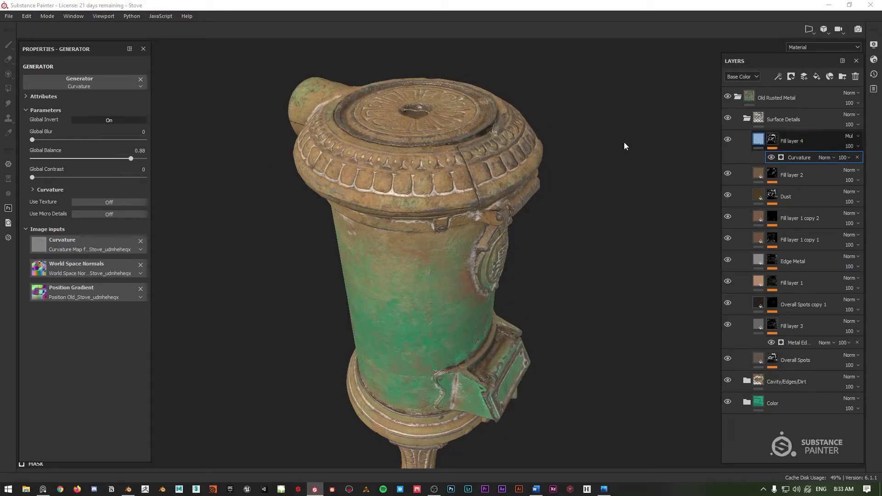
drag(82, 359, 208, 359)
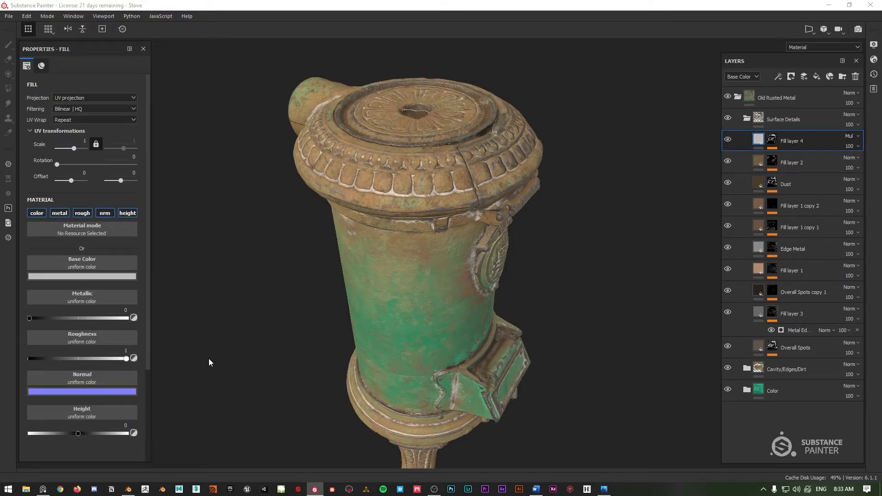
Sample Fill layer 4's base color from the swatches of the layers beneath, ending on Edge Metal's grey
click(84, 277)
drag(129, 287, 760, 316)
click(761, 274)
click(760, 224)
click(766, 244)
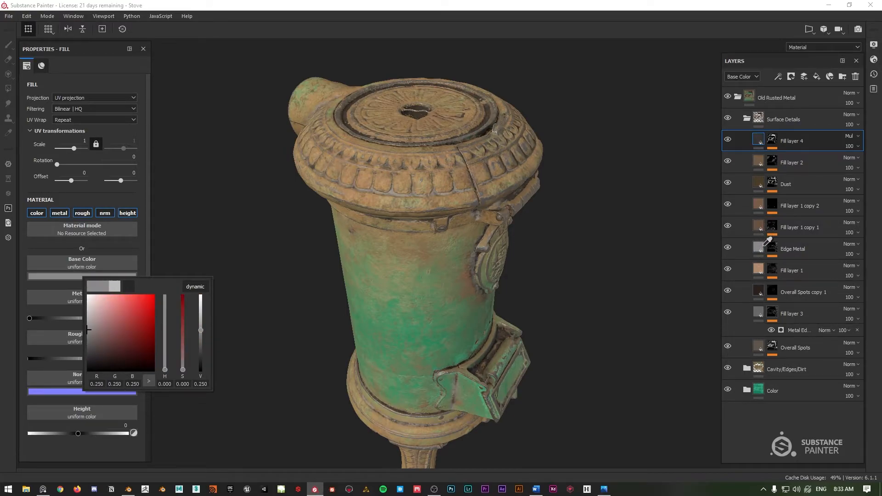
Sample Fill layer 4's base color from the Fill layer 1 copy 2 swatch and adjust it to brown RGB 0.324, 0.181, 0.103
click(760, 204)
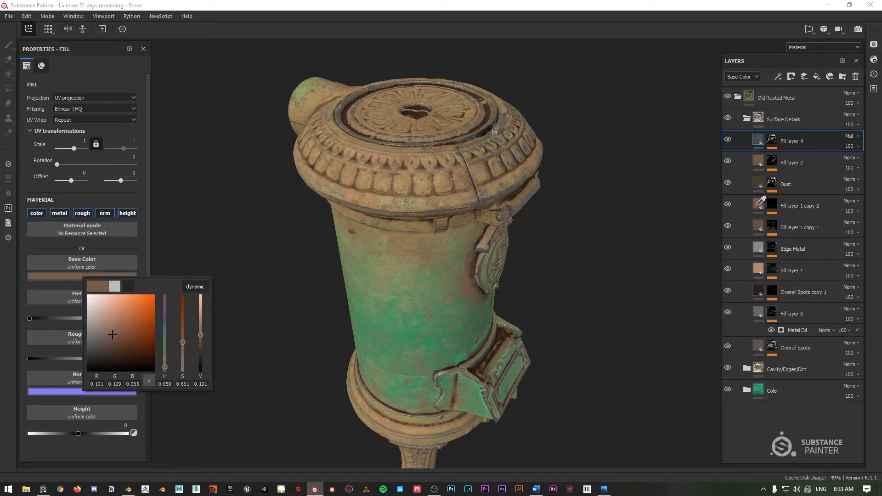
click(109, 329)
click(105, 335)
click(102, 327)
click(102, 321)
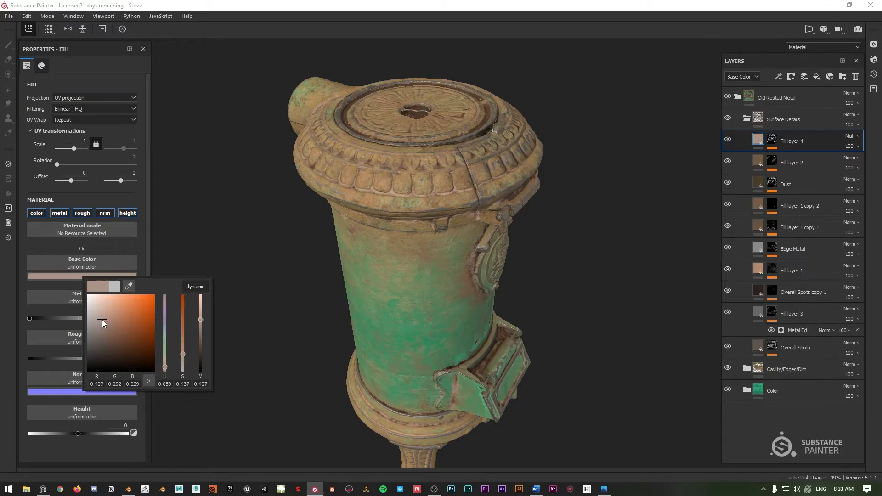
click(109, 321)
click(112, 324)
click(114, 327)
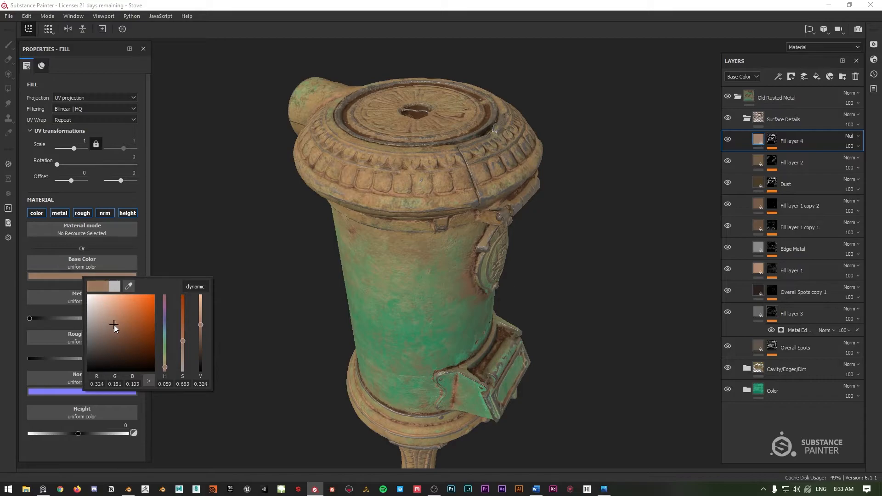
alt+drag(434, 270, 437, 228)
scroll(477, 228, down, 3)
alt+middle_drag(477, 246, 480, 220)
Lower Fill layer 4's opacity to 50 and check the cavities around the stove's lid and body
click(824, 148)
click(857, 136)
click(858, 137)
click(858, 146)
click(858, 162)
alt+drag(492, 143, 417, 183)
scroll(419, 183, up, 3)
alt+drag(425, 131, 468, 164)
scroll(481, 150, down, 1)
scroll(467, 157, down, 2)
scroll(468, 163, up, 4)
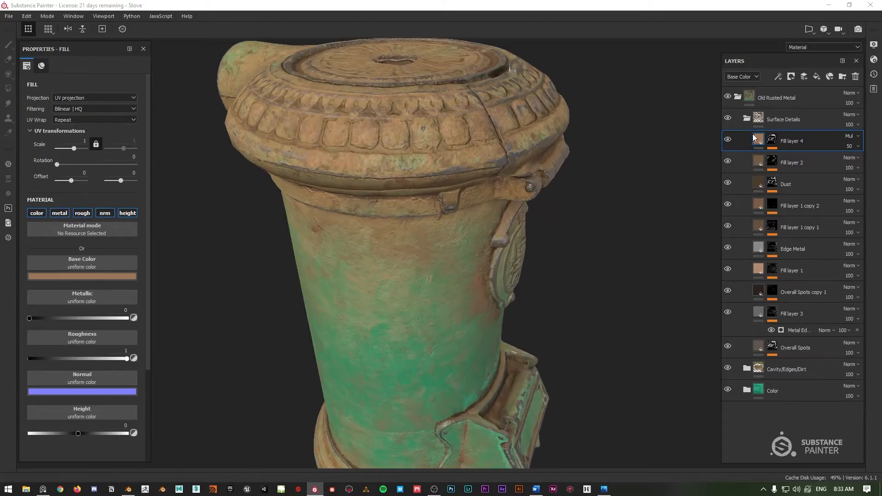
Set Fill layer 4's height to 0.0137 and check the effect on the whole stove
drag(85, 434, 76, 435)
scroll(392, 257, down, 6)
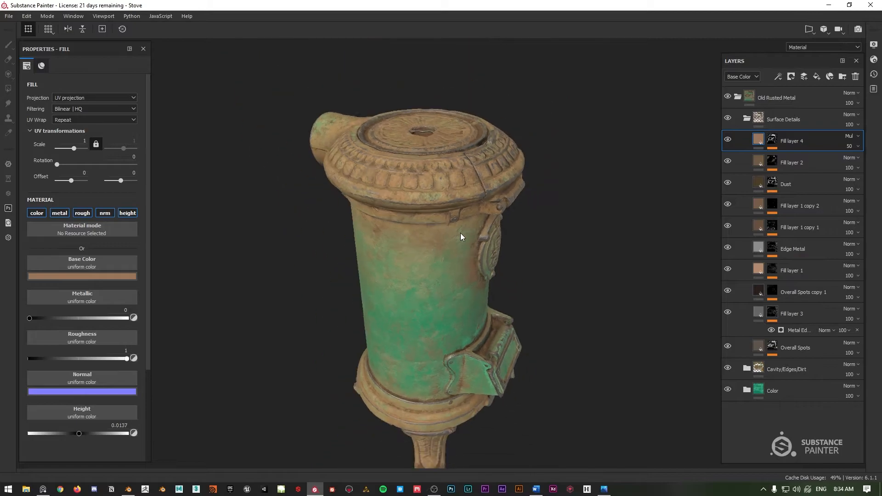
alt+drag(448, 252, 426, 232)
alt+middle_drag(425, 232, 421, 205)
alt+drag(426, 203, 428, 219)
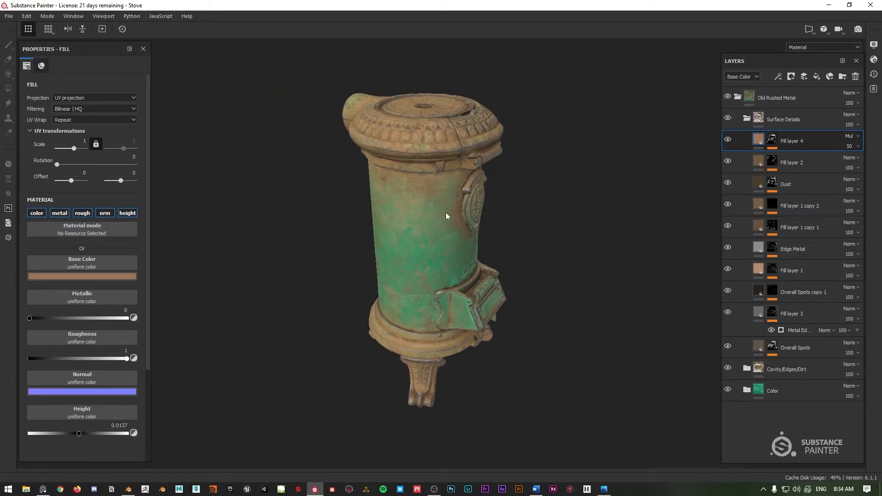
Add a new fill layer above Fill layer 4 with a black mask driven by a Dripping Rust generator
click(817, 79)
right_click(757, 146)
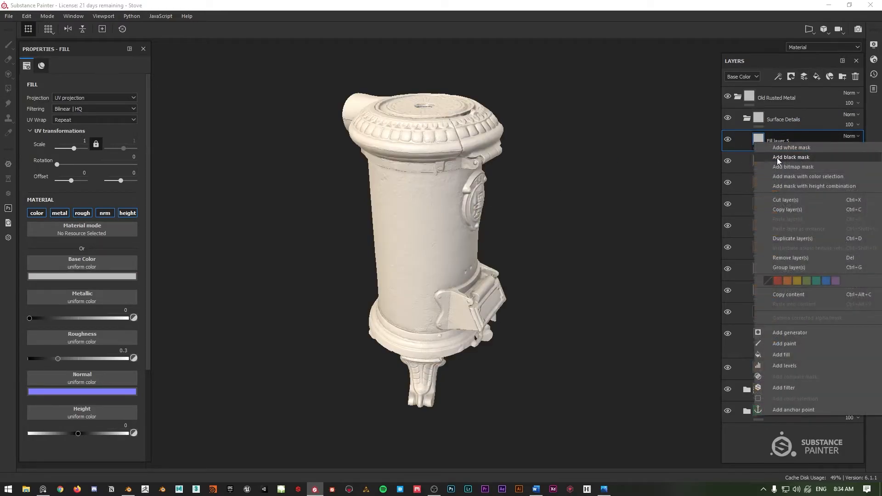
click(776, 156)
right_click(771, 140)
click(795, 322)
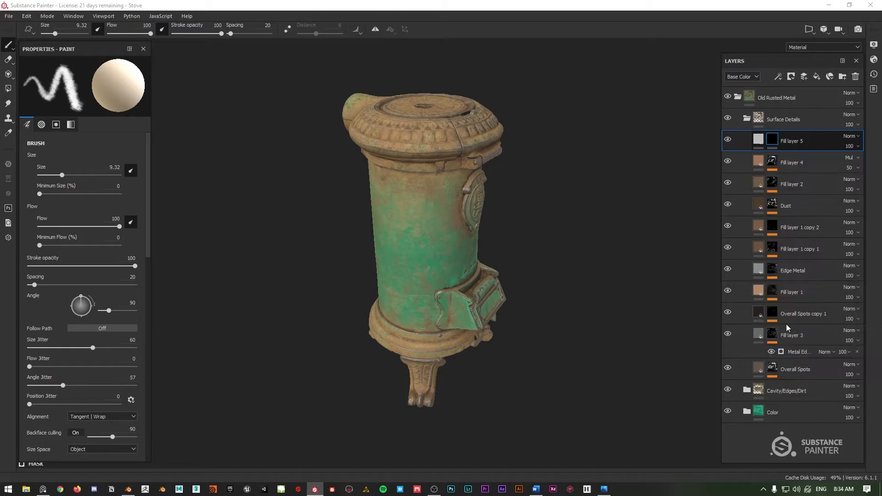
click(85, 84)
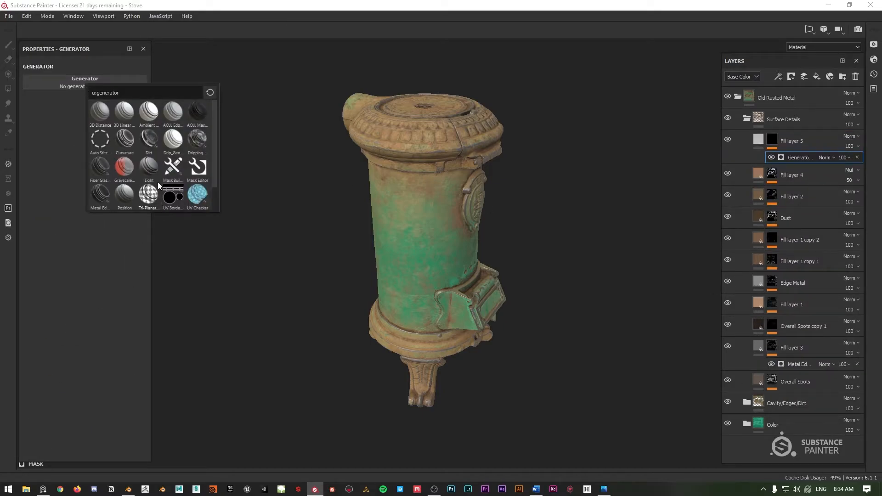
click(198, 139)
scroll(437, 157, up, 3)
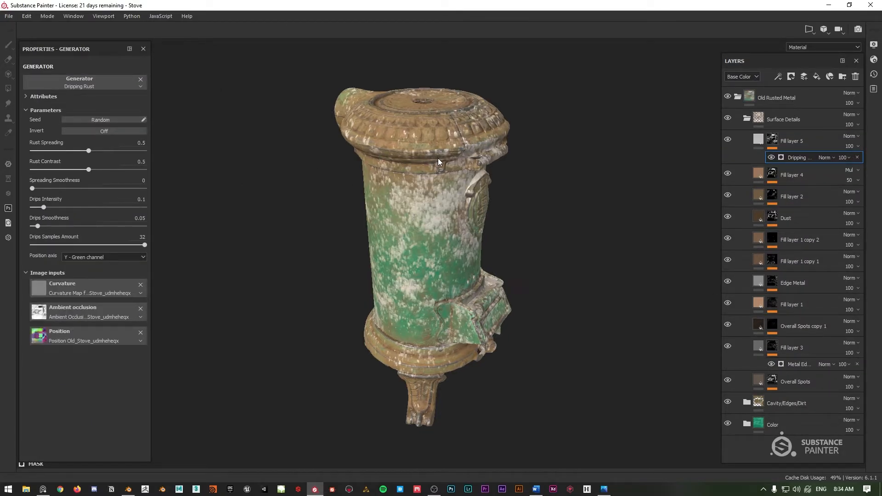
Set the Dripping Rust generator's rust spreading to 0.42, contrast 0.11, drips intensity 0, drips smoothness 0.24 and position axis to X - Red channel
alt+drag(547, 111, 483, 127)
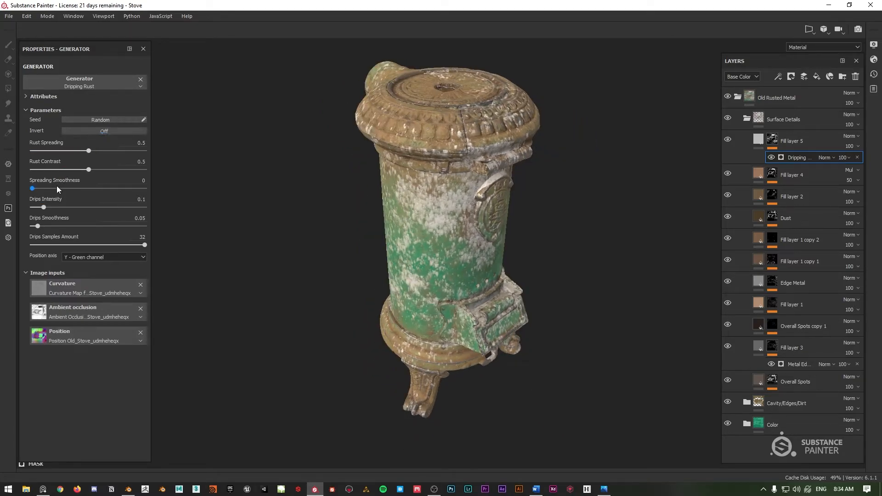
drag(71, 155, 45, 170)
alt+drag(425, 126, 444, 137)
drag(33, 208, 59, 226)
alt+drag(499, 164, 262, 154)
alt+drag(469, 152, 385, 141)
click(101, 257)
click(84, 269)
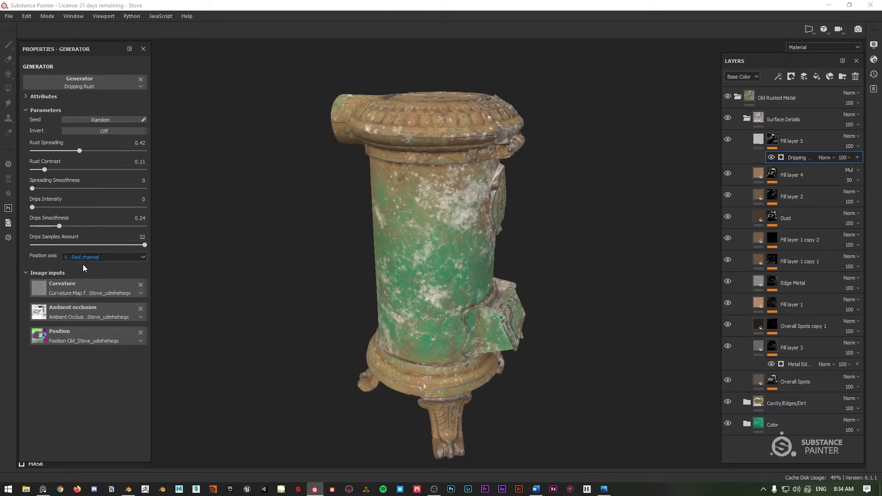
Try yellowish and brown base colors on Fill layer 5, such as RGB 0.190, 0.151, 0.068 and 0.165, 0.105, 0.044
click(69, 276)
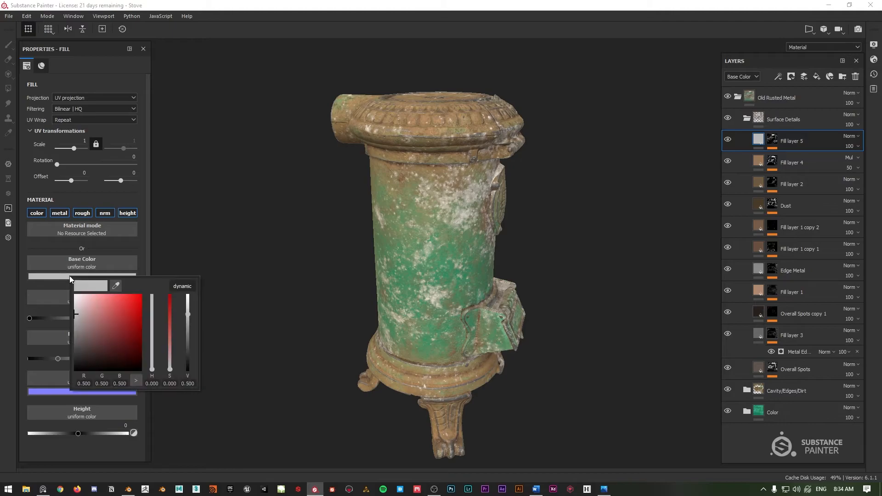
click(153, 366)
click(104, 333)
drag(104, 333, 99, 335)
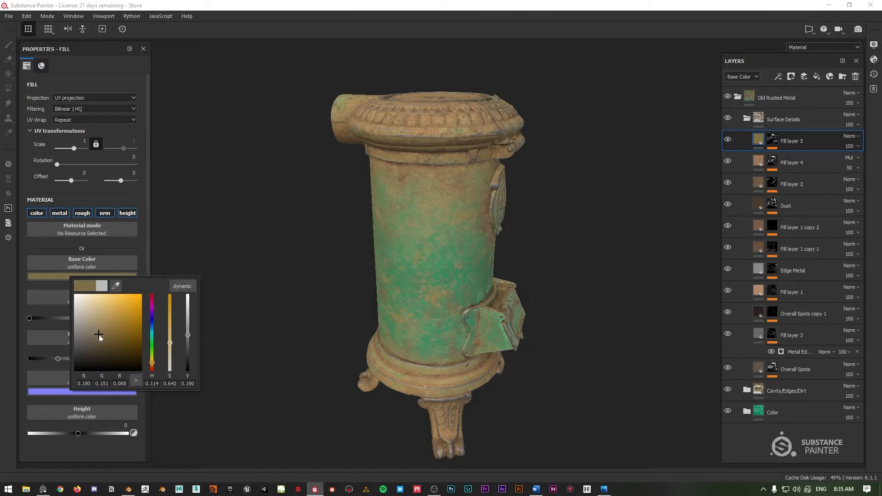
click(153, 366)
drag(104, 338, 104, 337)
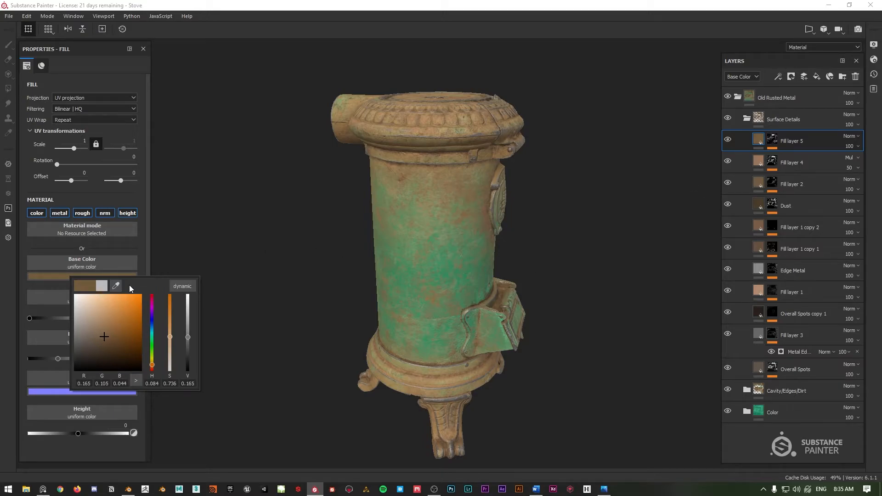
Sample Fill layer 5's base color from the Color folder's green swatch and lower the layer's opacity to 26
click(116, 286)
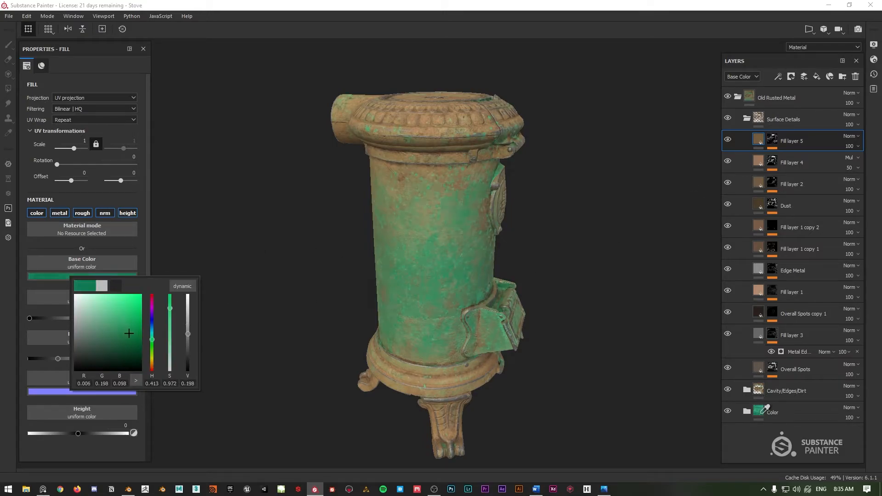
alt+drag(646, 238, 581, 276)
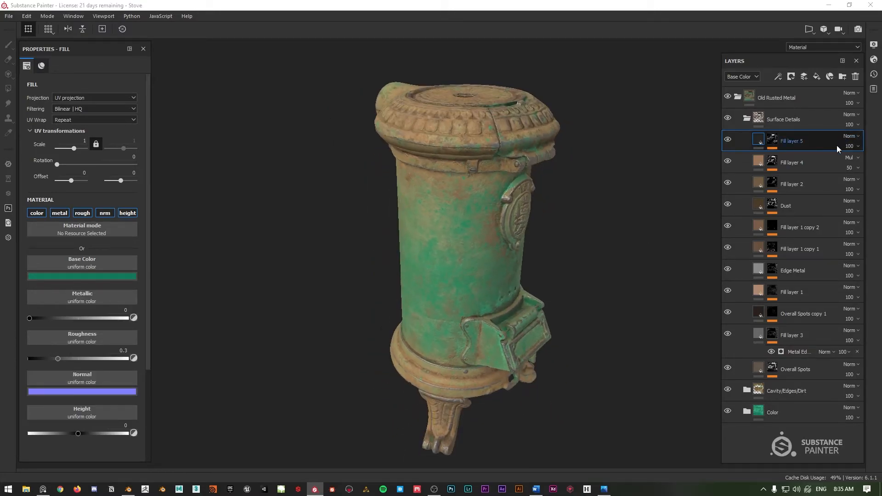
click(854, 163)
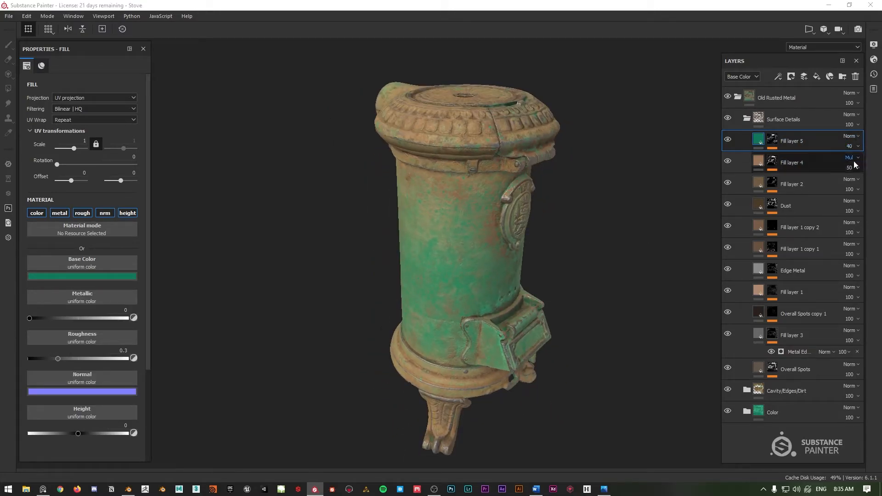
click(850, 159)
click(850, 159)
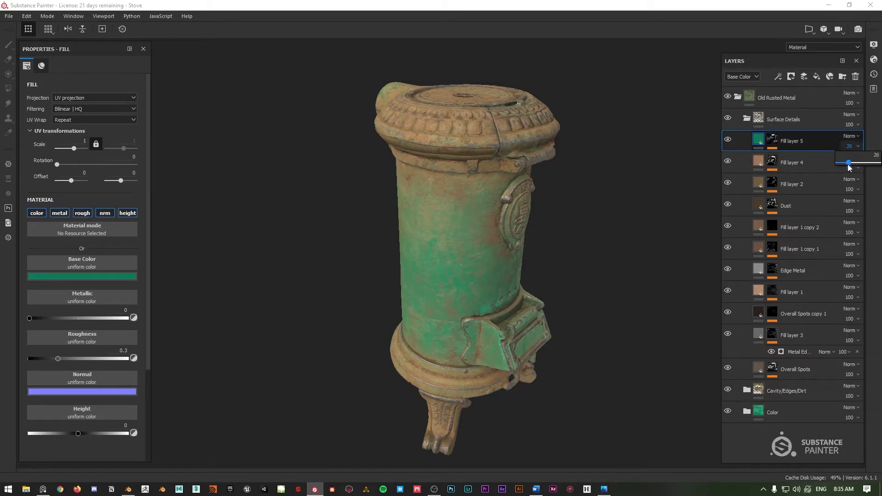
drag(849, 167, 849, 167)
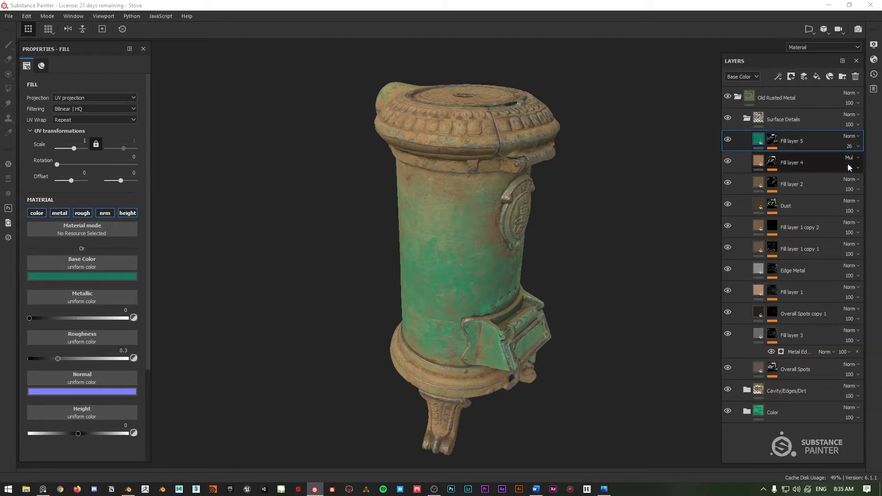
Compare the stove with and without Fill layer 5 and examine the surface from several angles
click(729, 141)
click(729, 141)
click(729, 142)
alt+drag(510, 214, 414, 134)
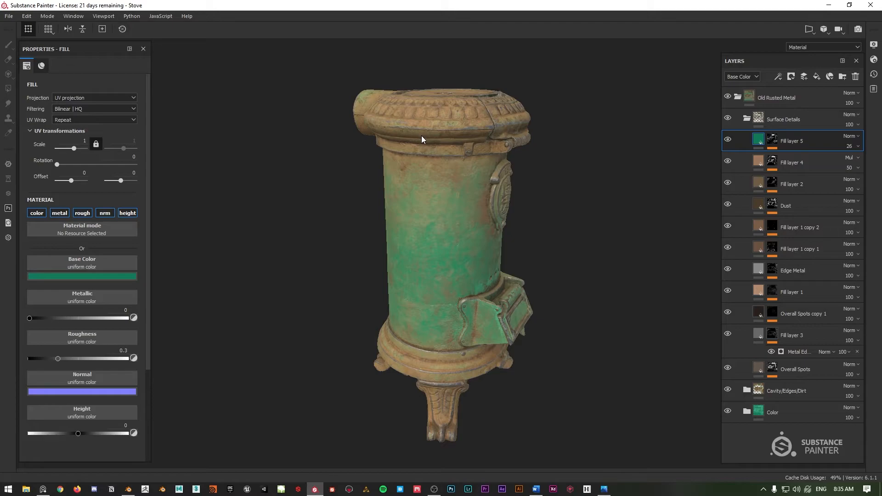
alt+drag(388, 133, 410, 120)
alt+middle_drag(410, 120, 346, 121)
alt+drag(346, 121, 460, 166)
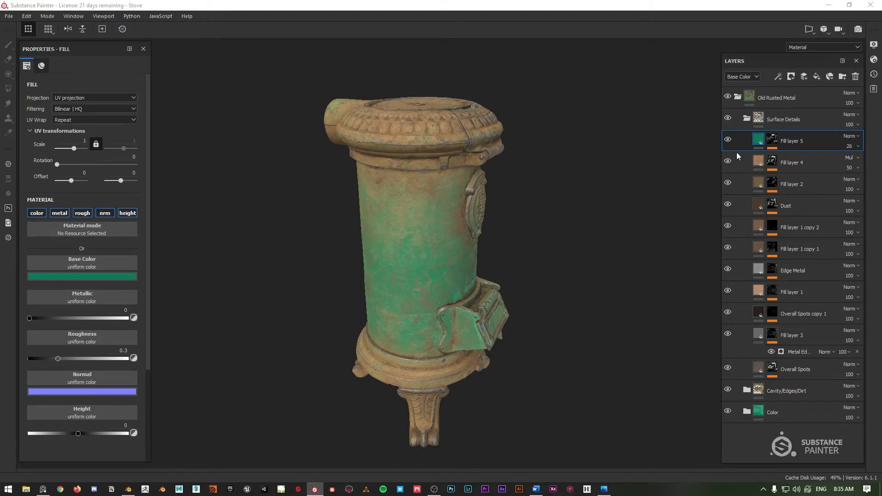
Expand the Color and Cavity/Edges/Dirt folders with their Top Edge and Lower Edge subfolders and review the whole layer stack
click(747, 410)
click(747, 391)
scroll(754, 271, down, 3)
scroll(754, 271, down, 1)
click(756, 340)
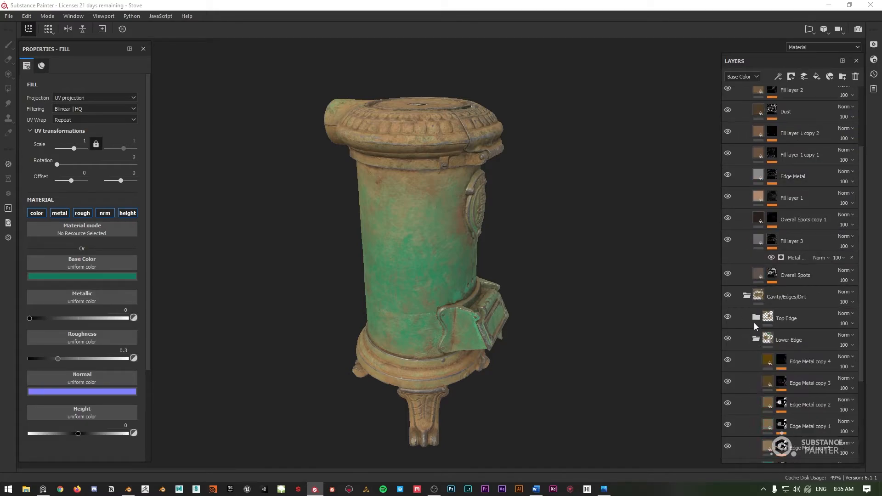
click(754, 318)
scroll(776, 231, down, 8)
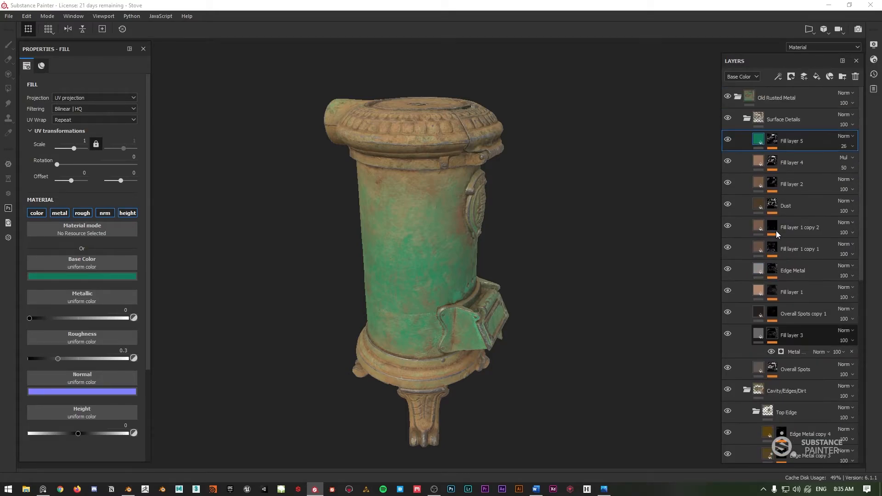
scroll(798, 291, up, 10)
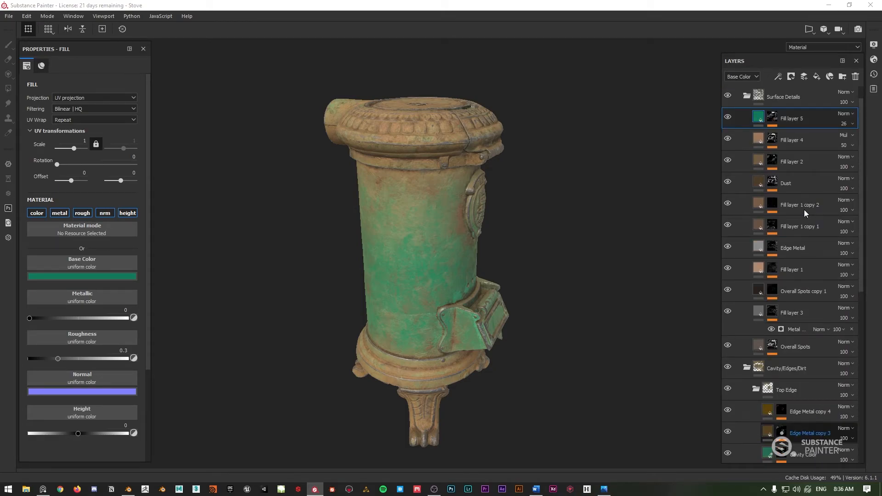
Examine the stove's rust and paint from all sides, up close and under different environment lighting rotations
alt+drag(487, 140, 453, 198)
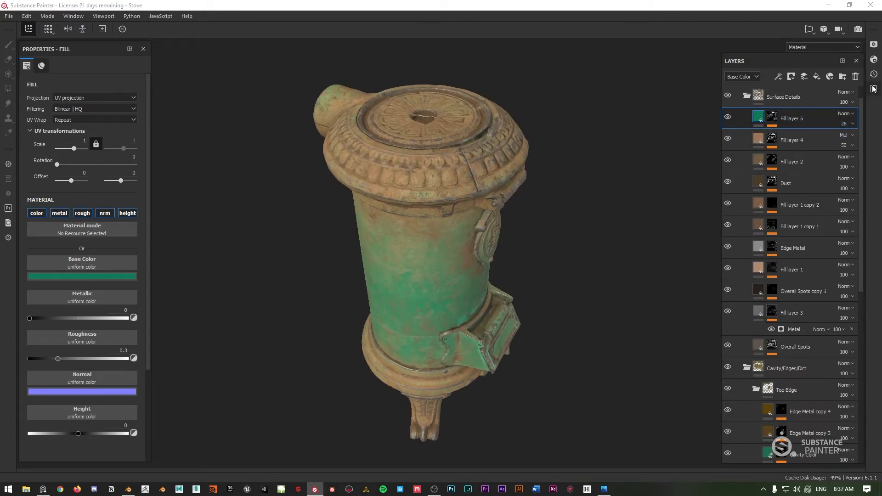
alt+drag(501, 161, 424, 199)
shift+right_drag(423, 196, 470, 201)
key(alt+shift)
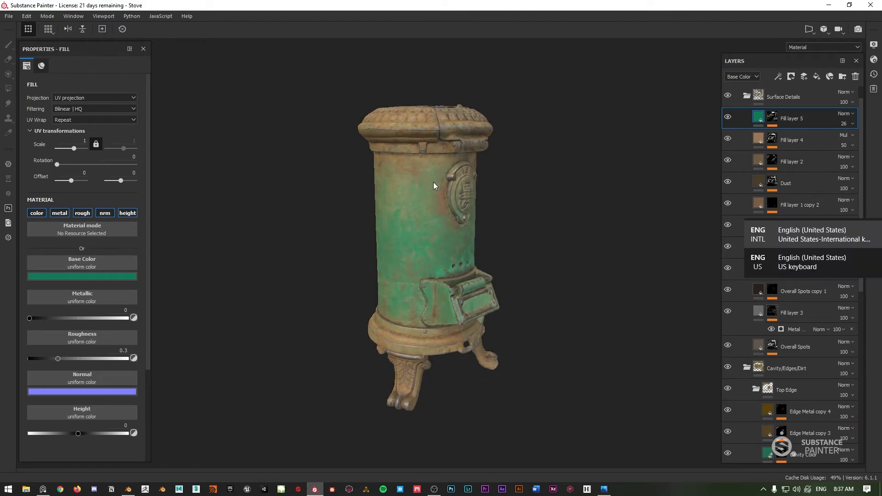
alt+drag(530, 191, 256, 193)
shift+right_drag(451, 220, 474, 216)
alt+drag(471, 216, 577, 209)
alt+drag(362, 203, 475, 208)
shift+right_drag(476, 207, 439, 221)
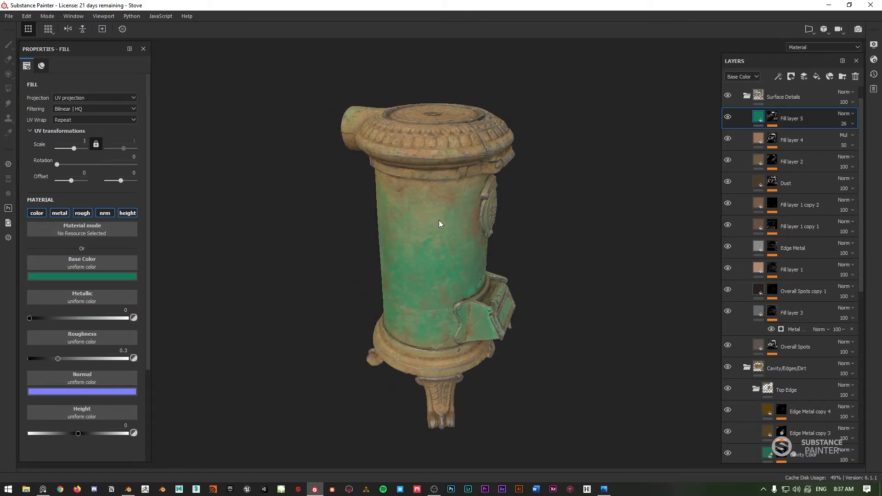
alt+drag(440, 223, 425, 186)
alt+middle_drag(438, 271, 434, 186)
alt+right_drag(434, 185, 465, 340)
alt+middle_drag(466, 340, 463, 201)
alt+drag(463, 201, 436, 225)
alt+right_drag(436, 224, 455, 118)
alt+middle_drag(455, 118, 435, 218)
alt+drag(436, 222, 467, 175)
alt+drag(407, 154, 500, 151)
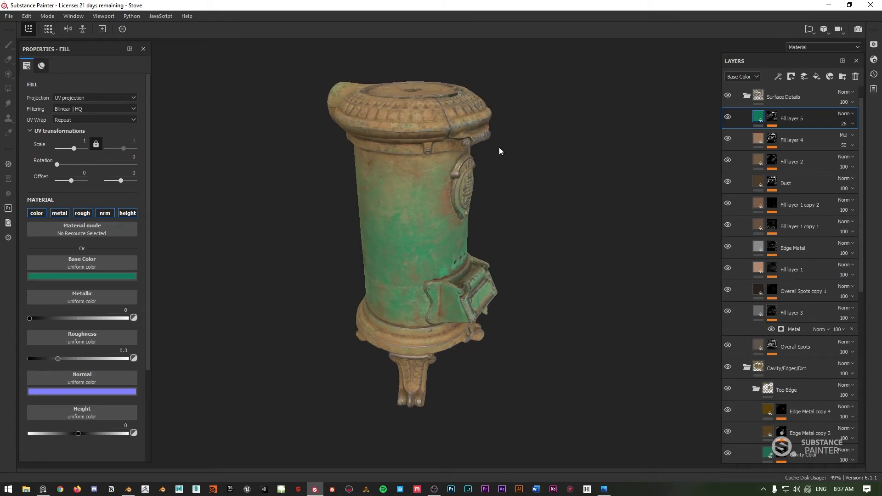
Collapse the Surface Details and Cavity/Edges/Dirt folders and look over the stove's lid, emblem and body
click(747, 97)
click(748, 140)
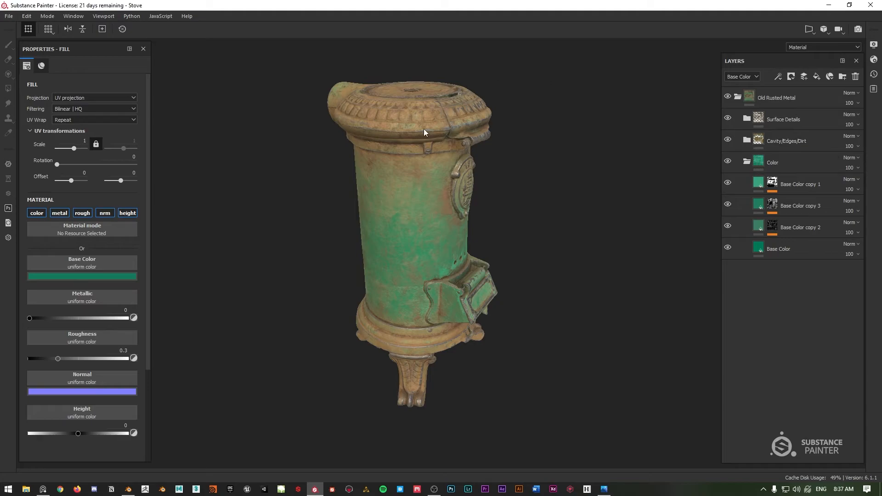
scroll(445, 140, up, 5)
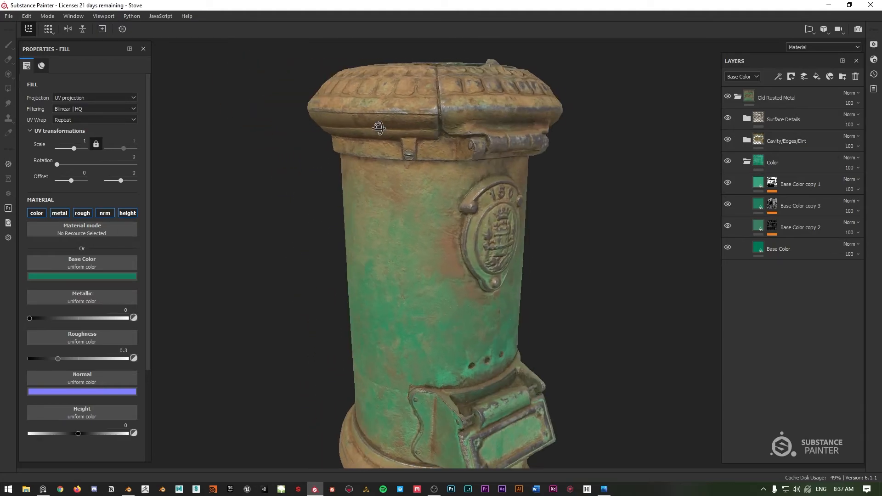
scroll(444, 143, down, 3)
alt+middle_drag(510, 195, 488, 163)
alt+drag(488, 162, 606, 164)
alt+drag(334, 163, 402, 187)
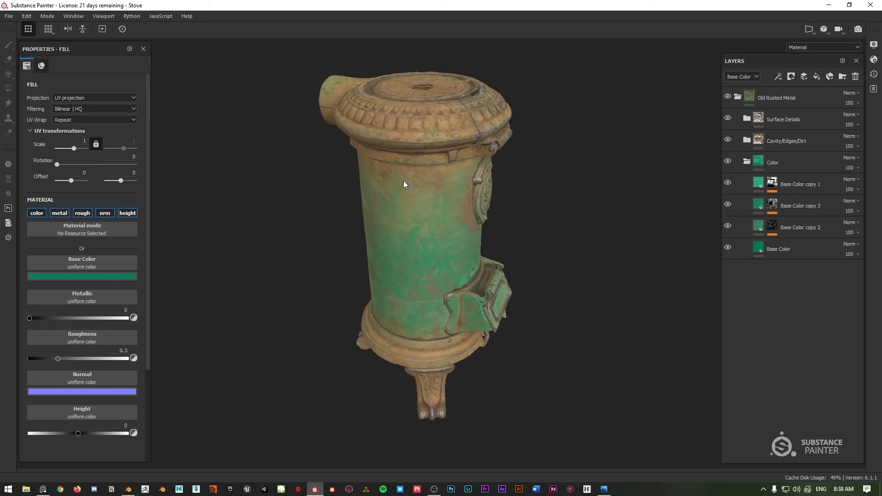
alt+drag(451, 131, 429, 159)
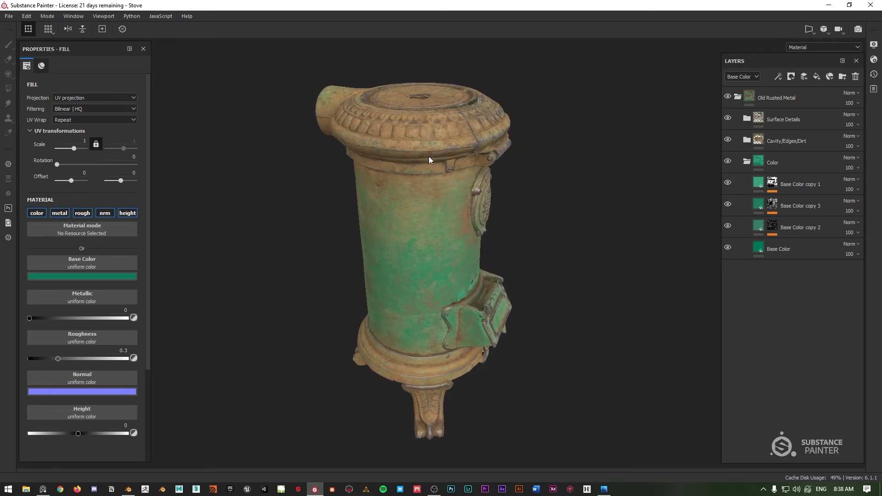
Create a smart material from the Old Rusted Metal folder and locate it among the shelf's smart materials
right_click(771, 98)
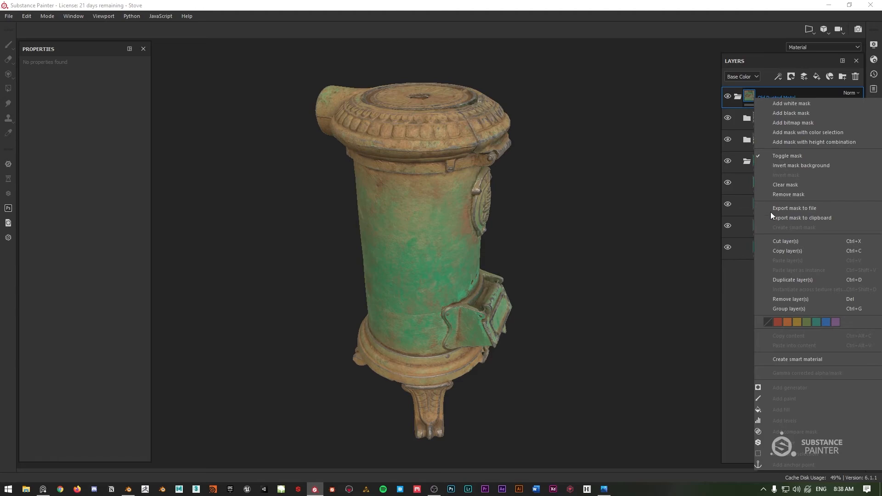
click(782, 359)
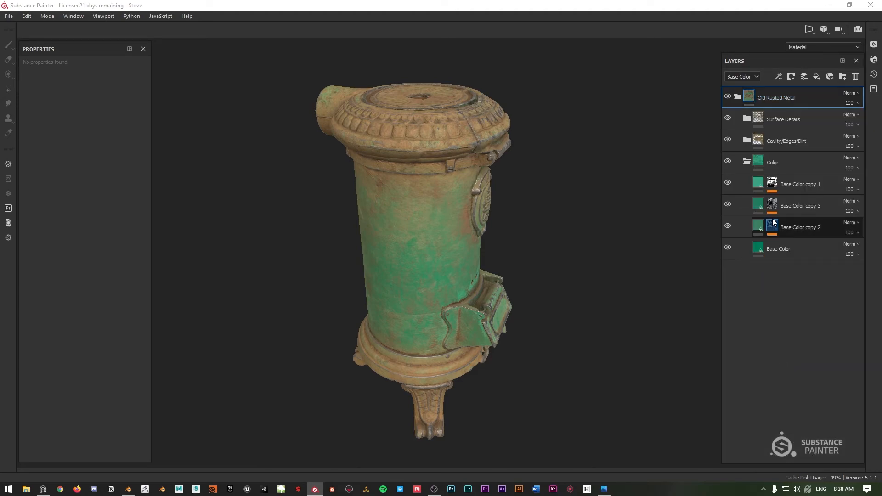
drag(286, 60, 340, 70)
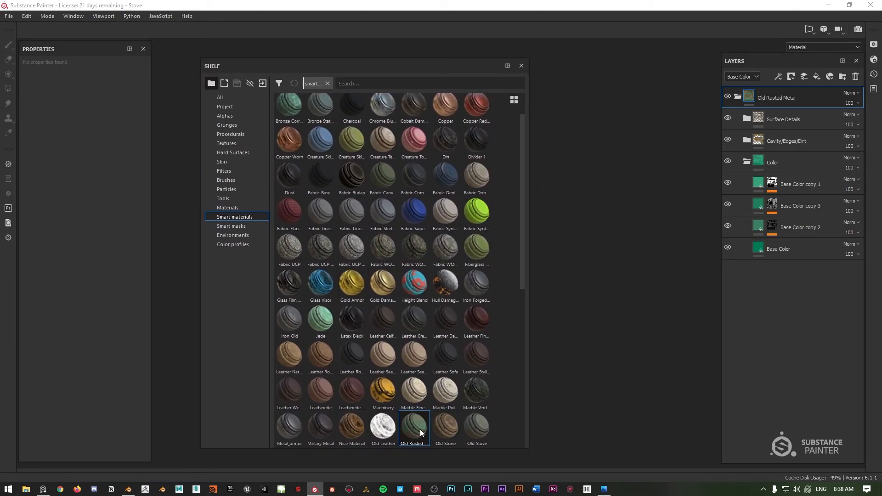
mouse_move(415, 432)
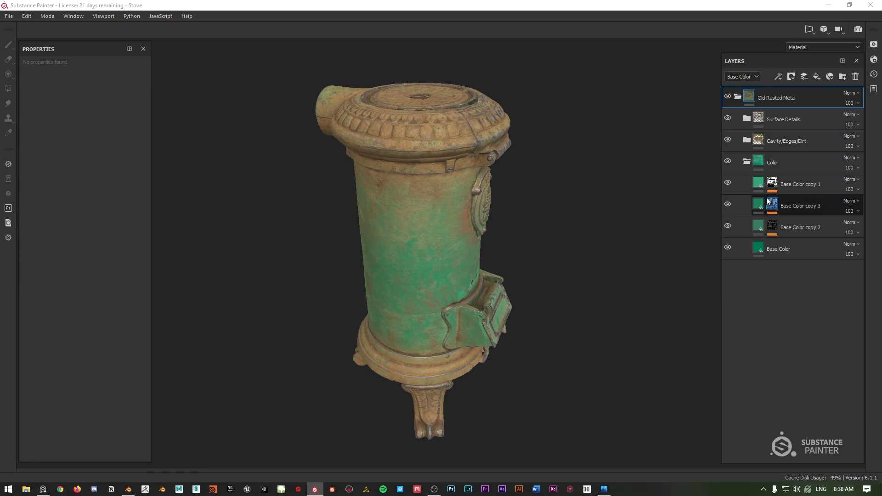
Examine the finished Old Rusted Metal material on the stove from the pipe side, front and above
alt+drag(431, 178, 478, 135)
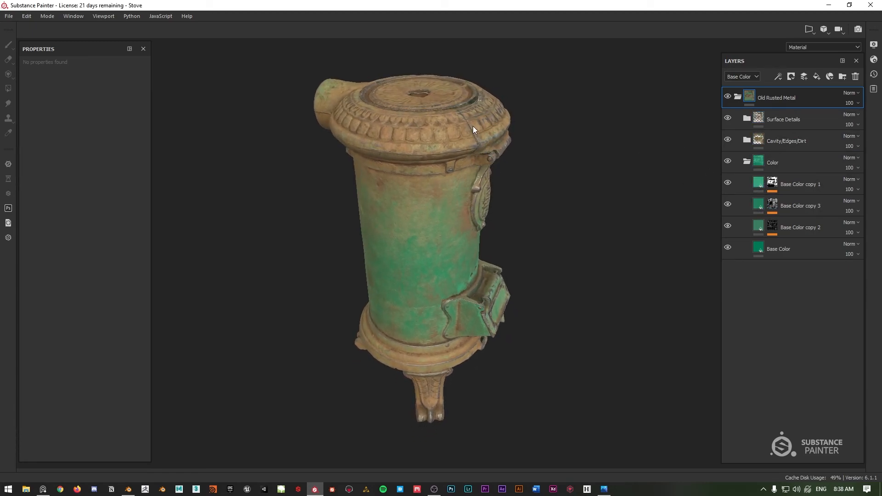
scroll(473, 126, up, 1)
alt+middle_drag(473, 126, 471, 137)
alt+drag(471, 137, 432, 158)
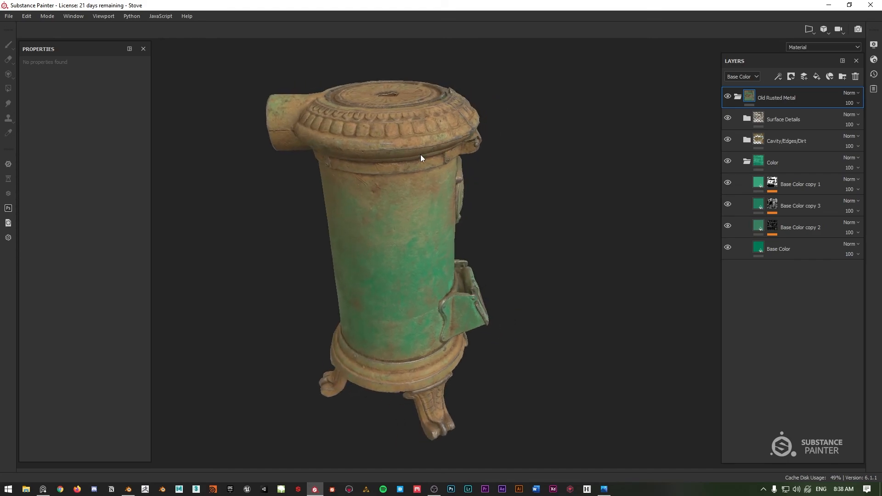
alt+drag(504, 160, 443, 150)
alt+drag(436, 140, 611, 132)
alt+middle_drag(396, 137, 447, 132)
alt+drag(447, 133, 387, 118)
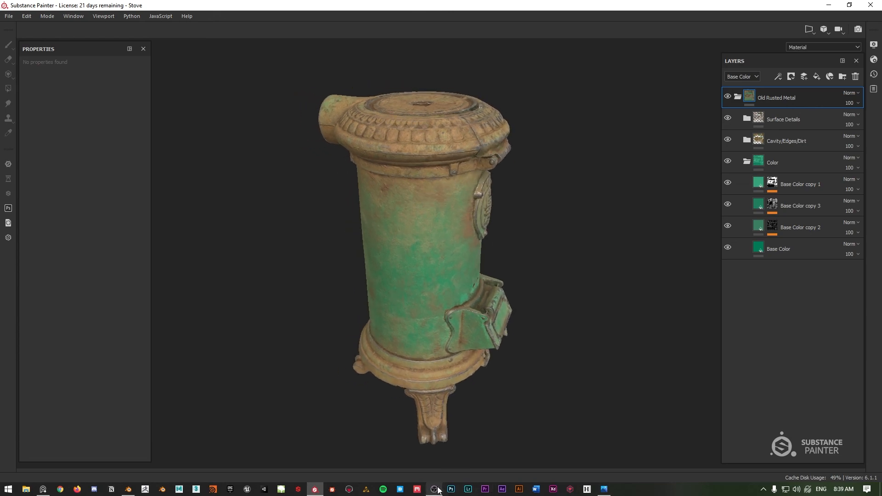